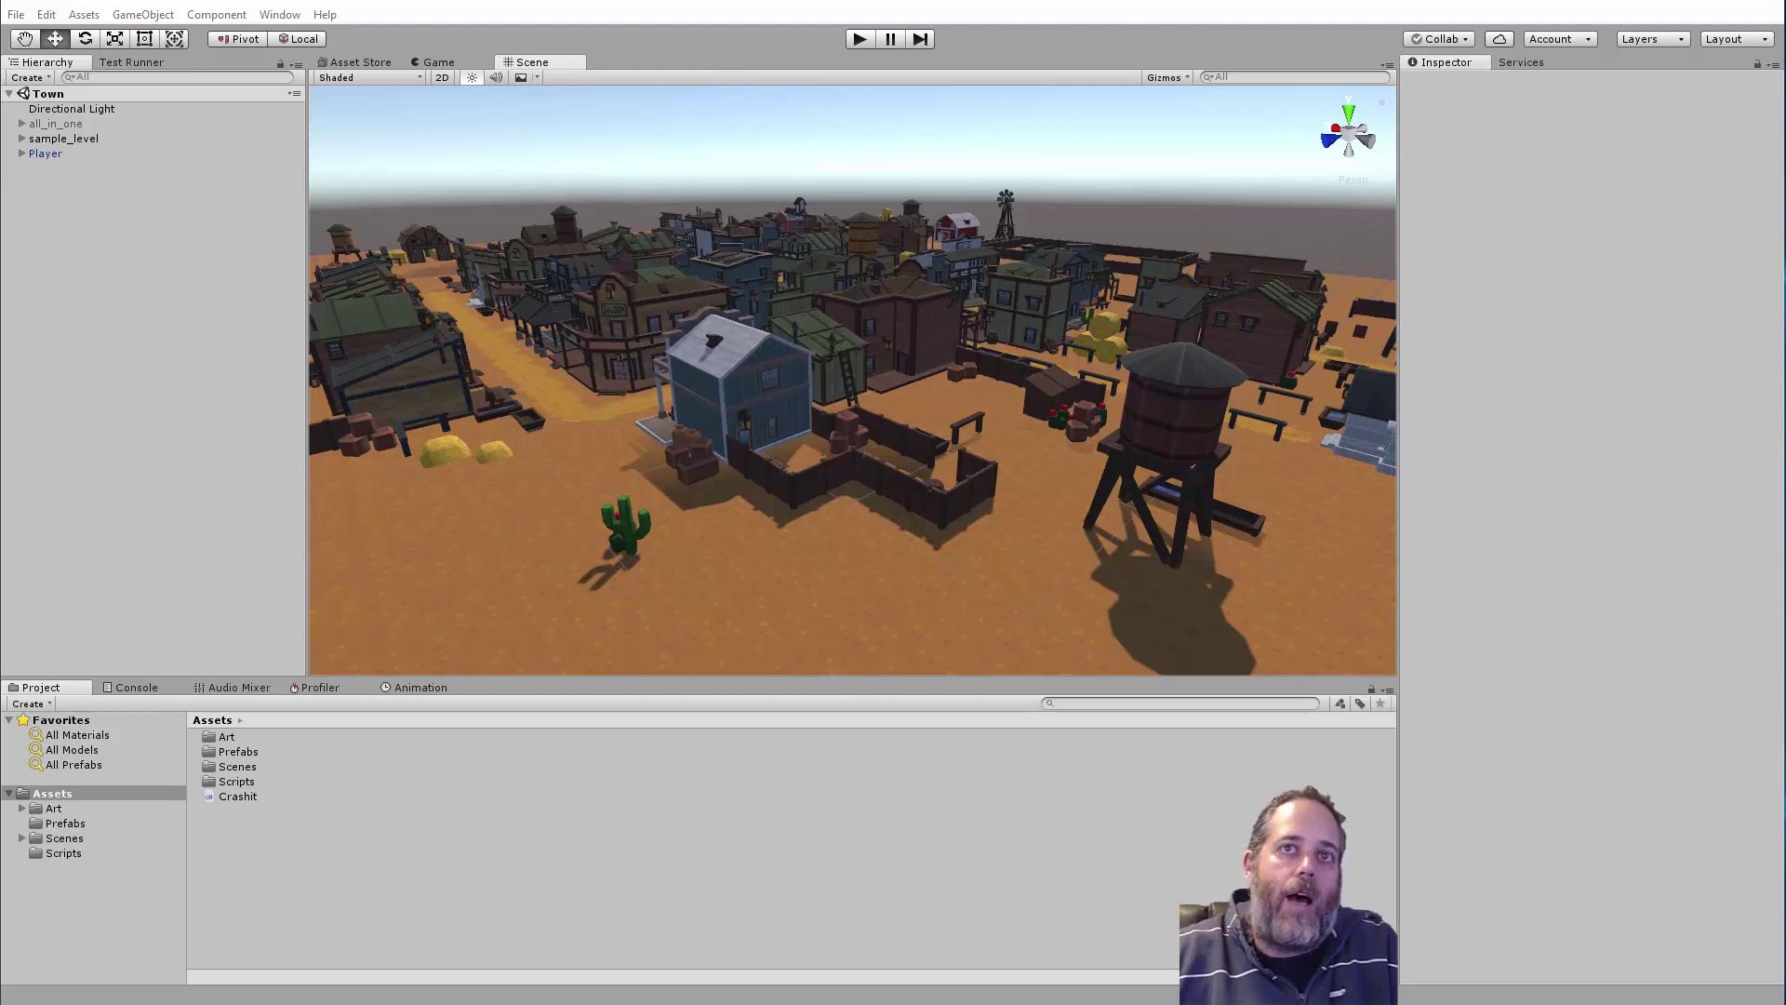
Move the blue house to the left and the green shed to the right.
click(771, 400)
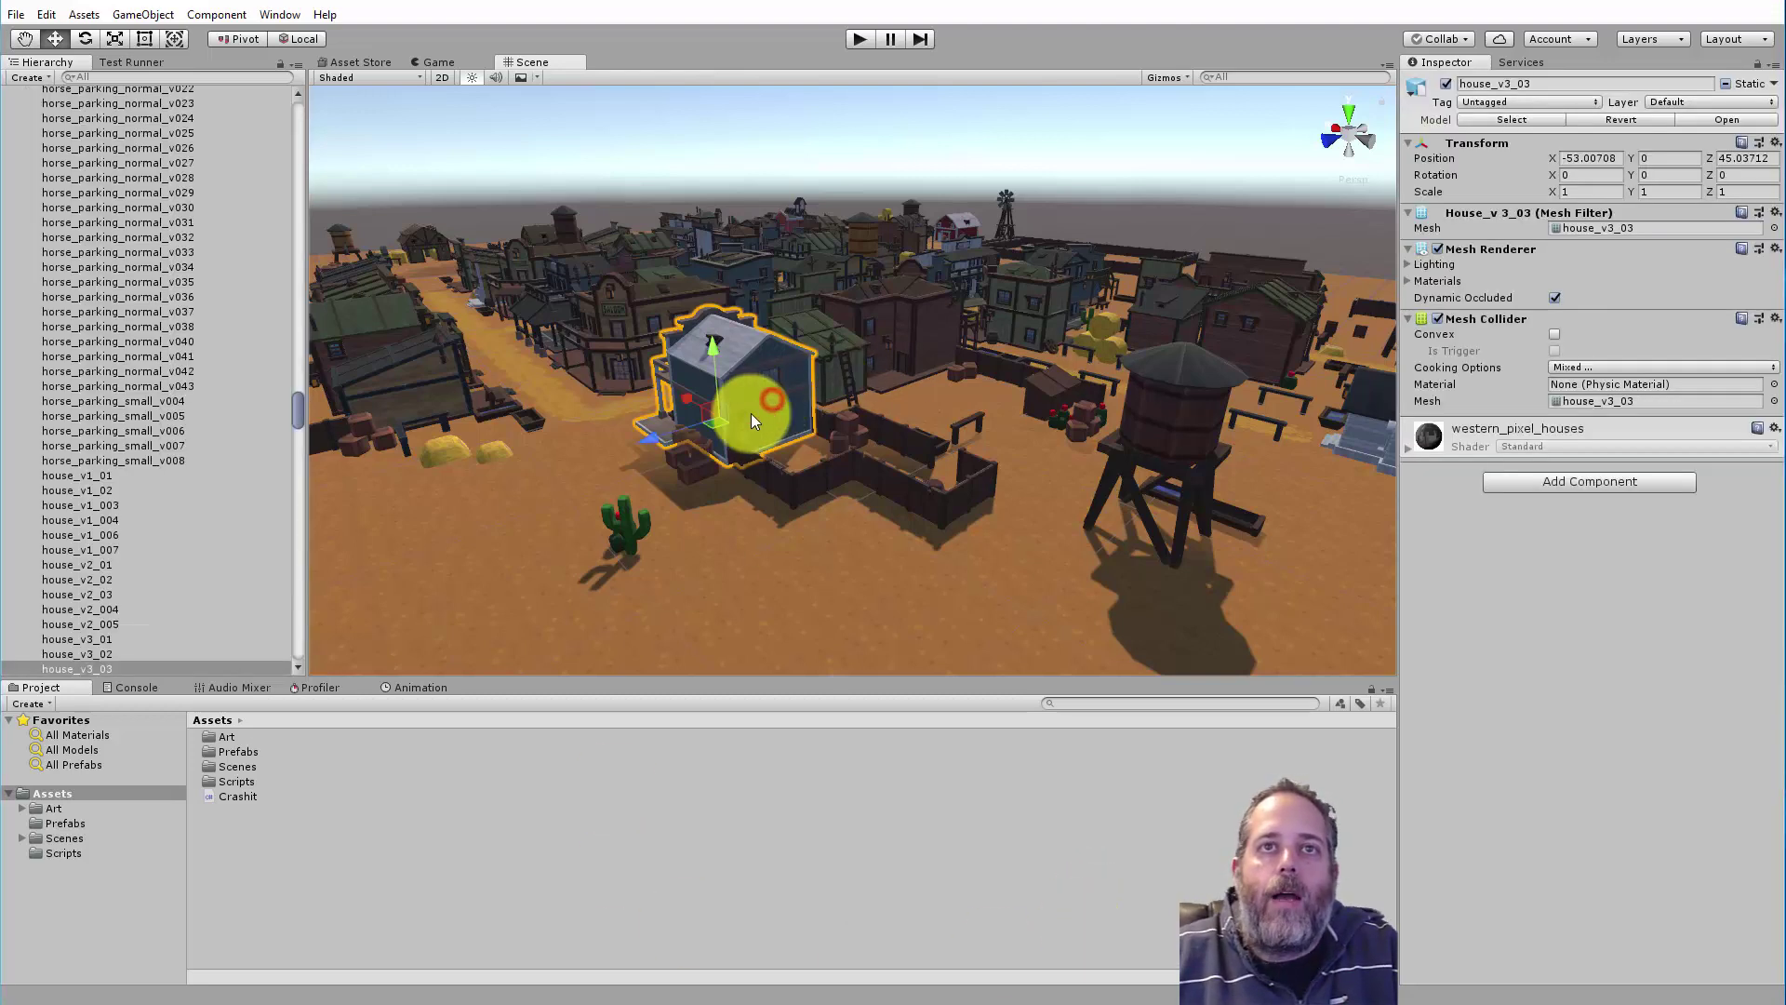
drag(713, 428, 503, 486)
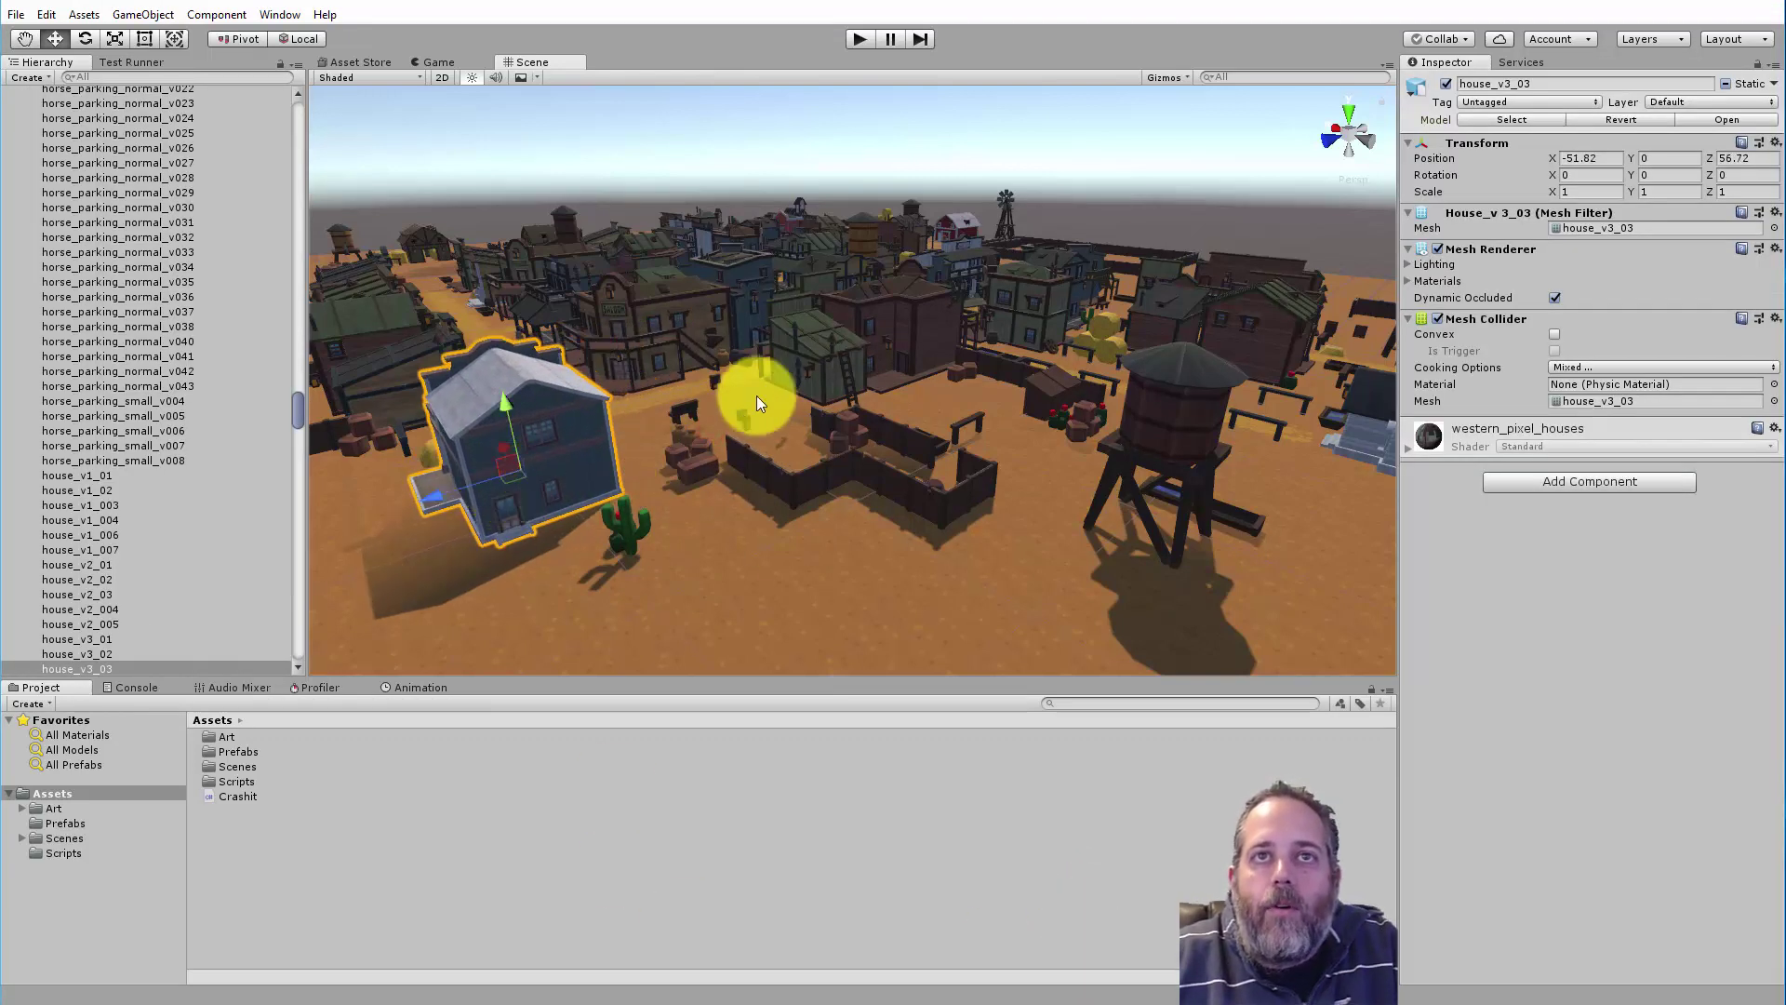
click(795, 381)
drag(791, 382, 1056, 457)
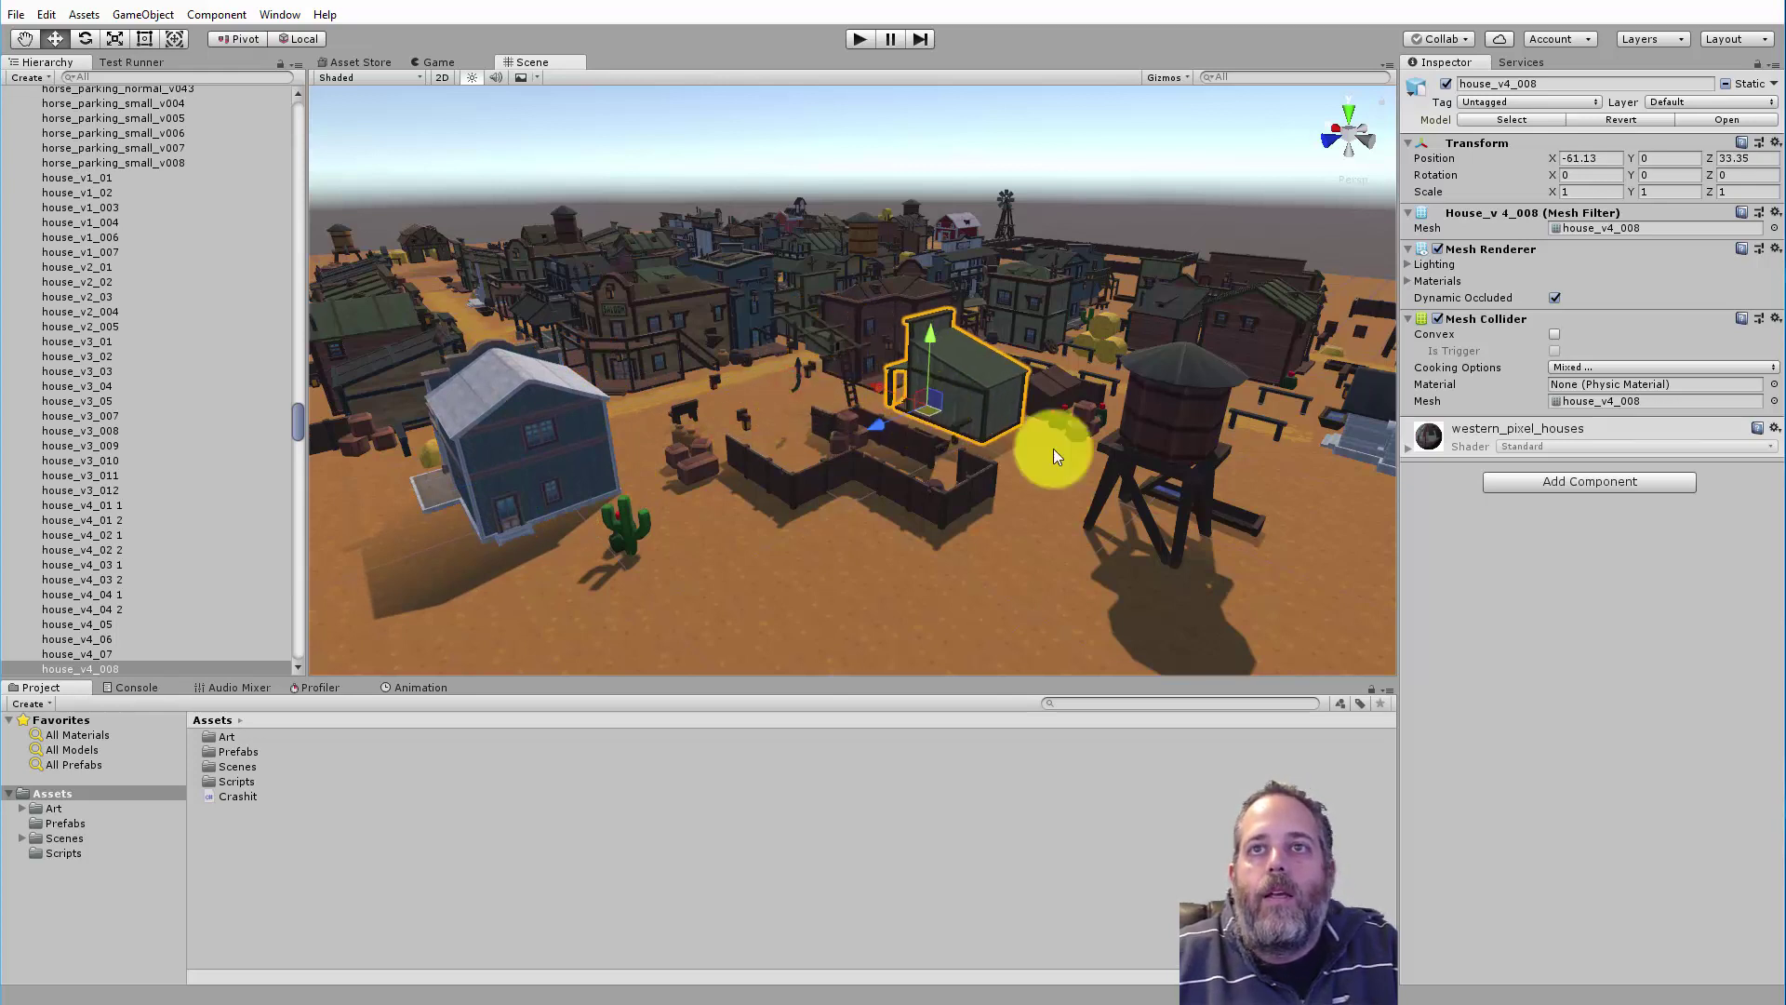
Shrink the water tower using the Rect tool (T).
click(1148, 455)
key(t)
drag(1168, 534, 1159, 577)
Select water_bowl_v030 in the Hierarchy to view its components.
click(242, 475)
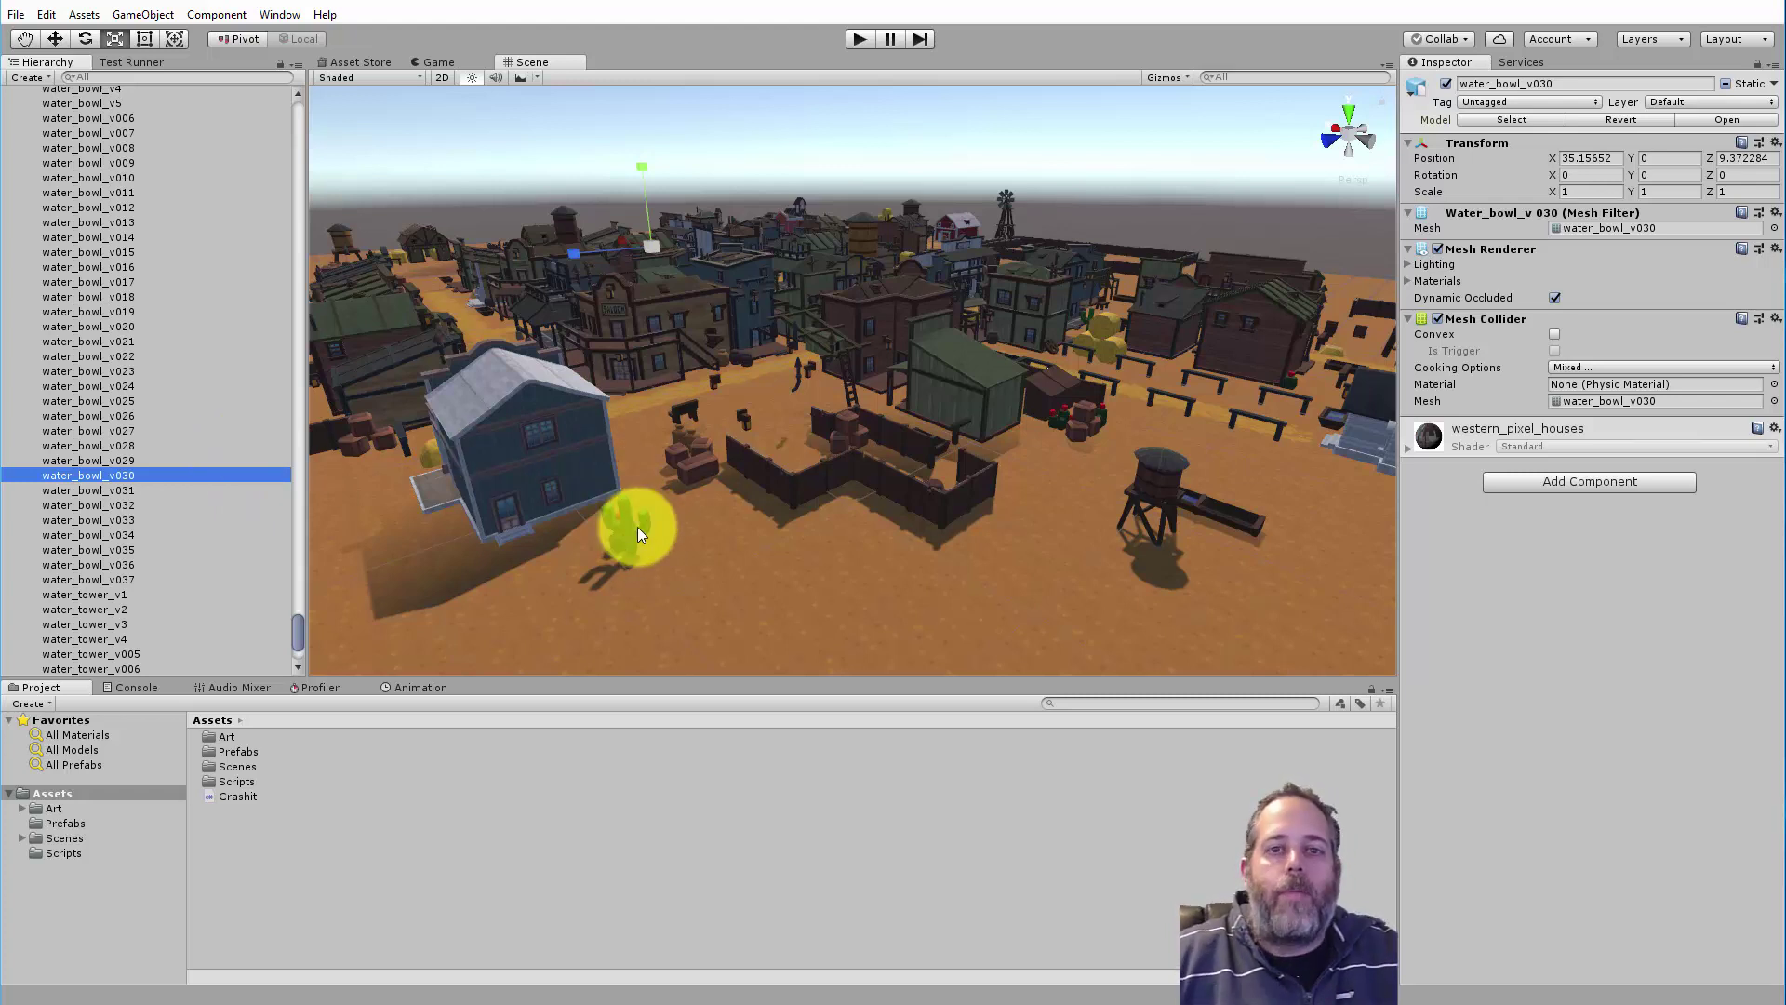
right_drag(852, 373, 852, 373)
scroll(149, 373, down, 3)
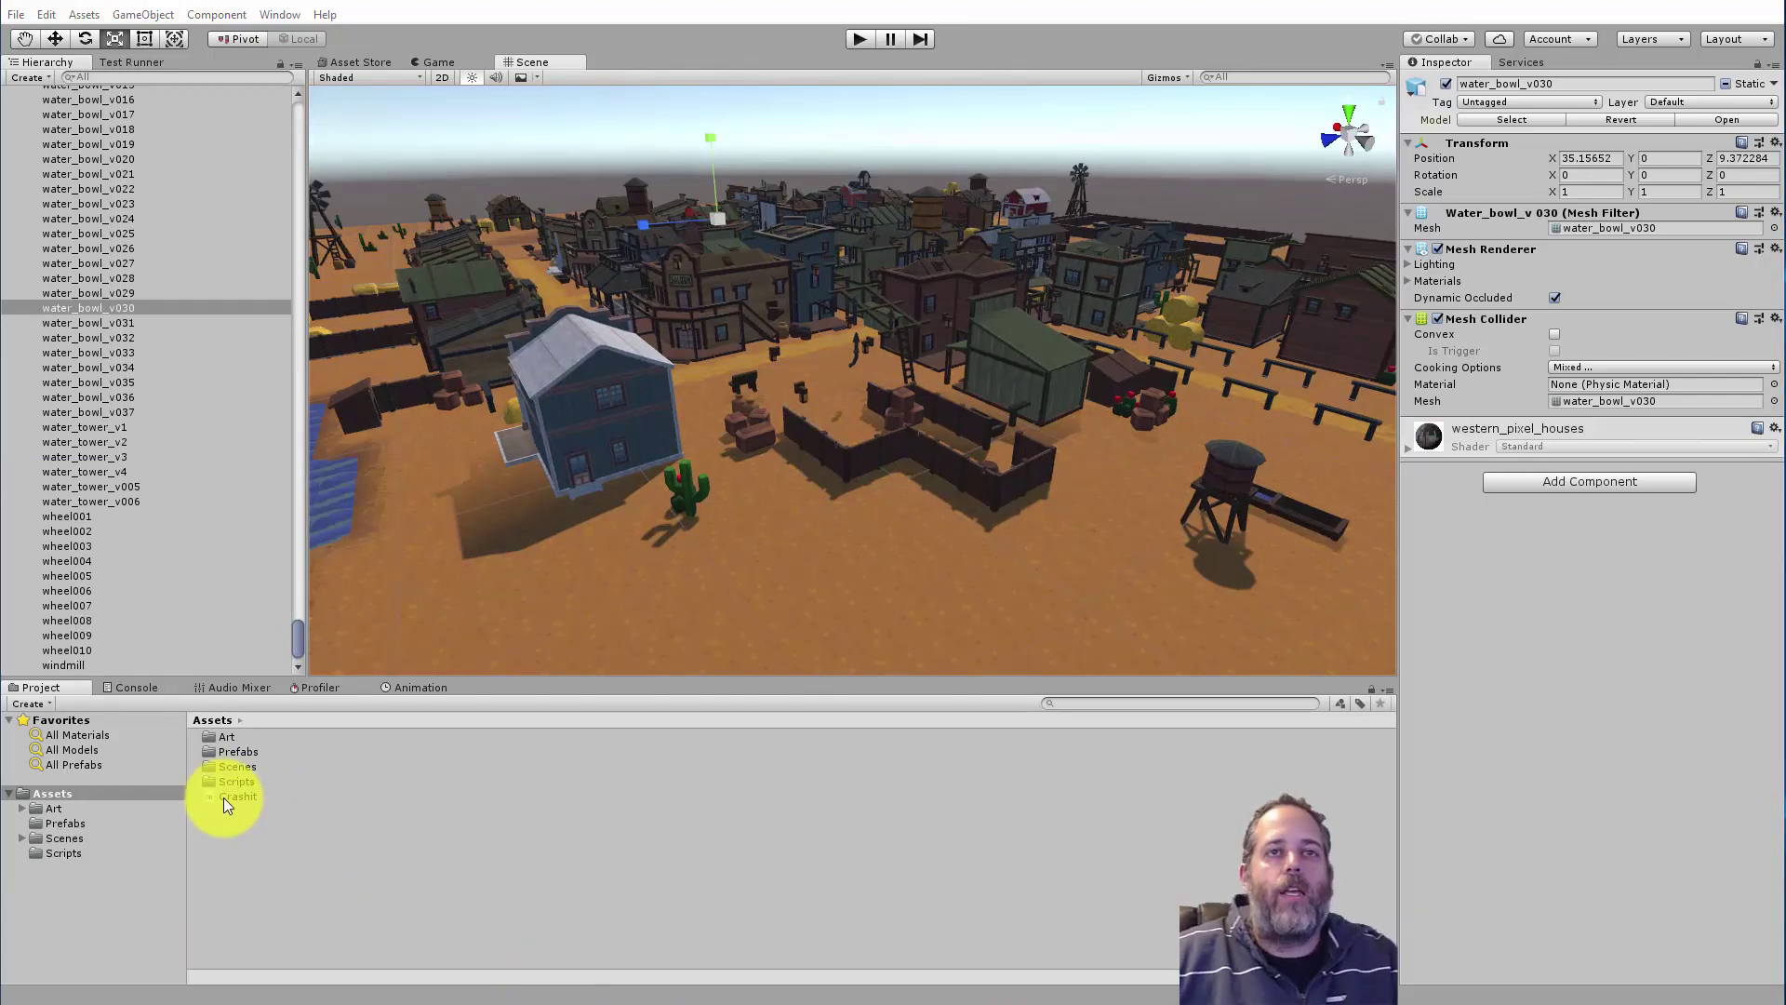
Attach the Crashit script to water_bowl_v030's Inspector, crashing the editor.
drag(223, 797, 1536, 591)
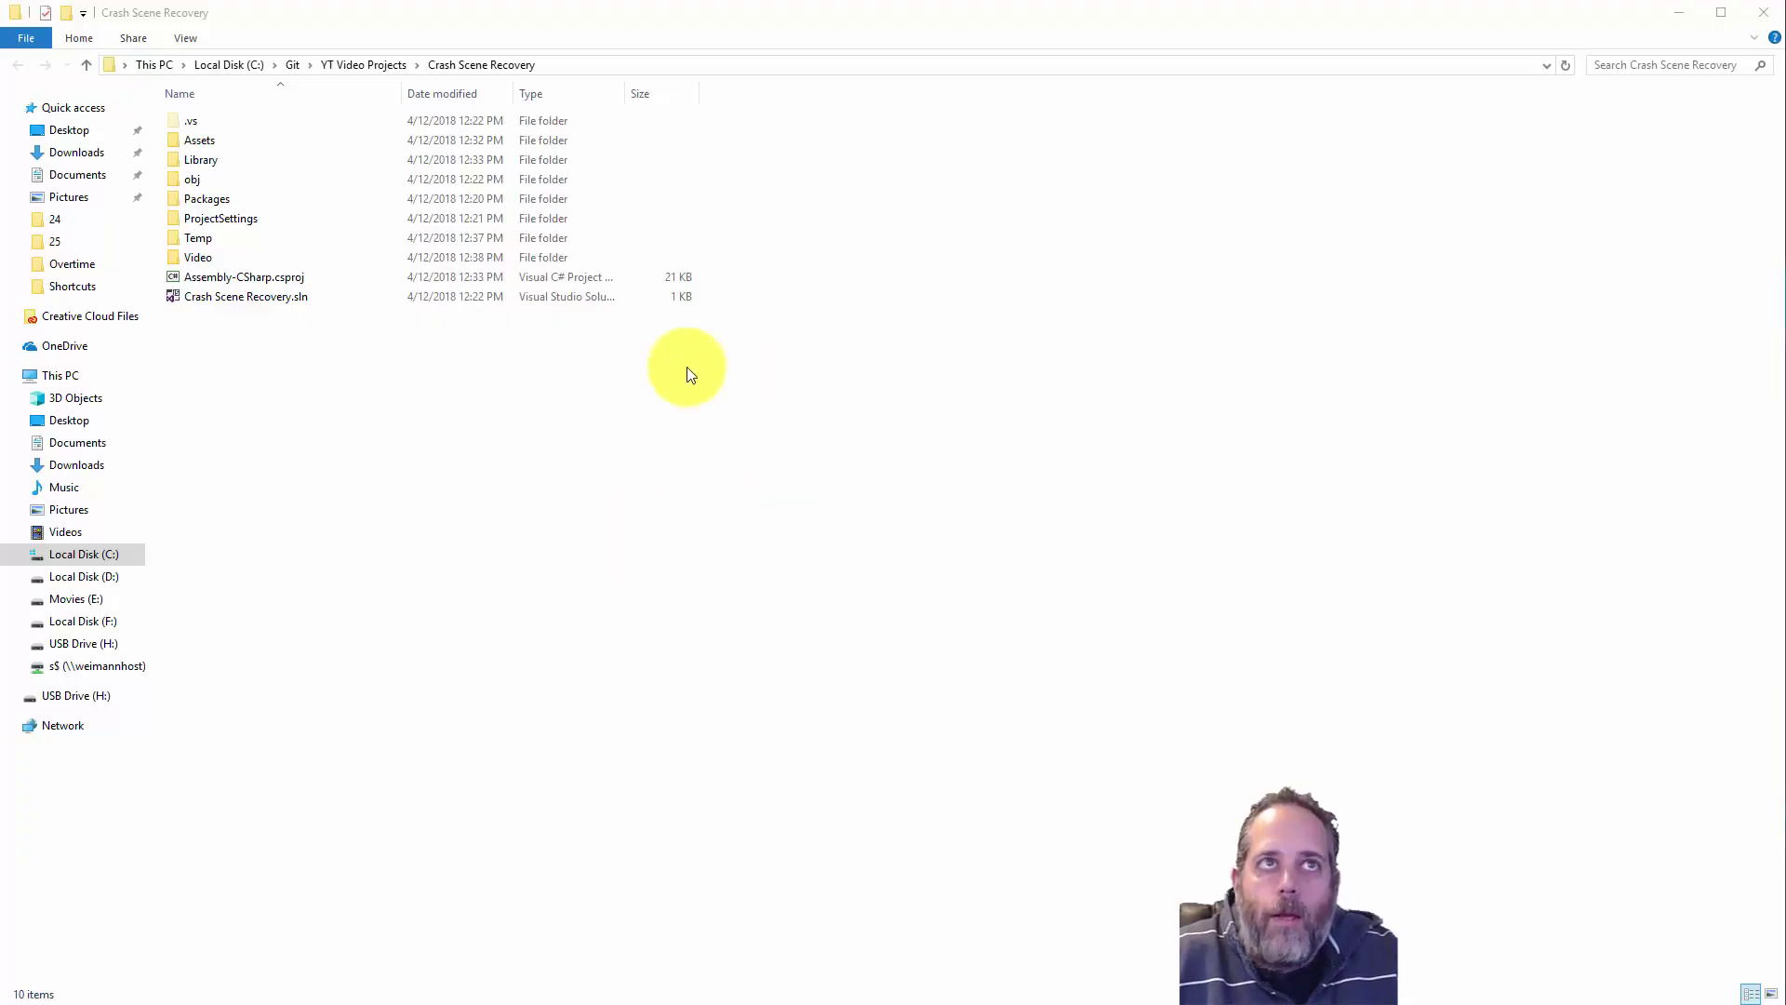
Go into Temp, then __Backupscenes, to reach the 0.backup file.
double_click(196, 239)
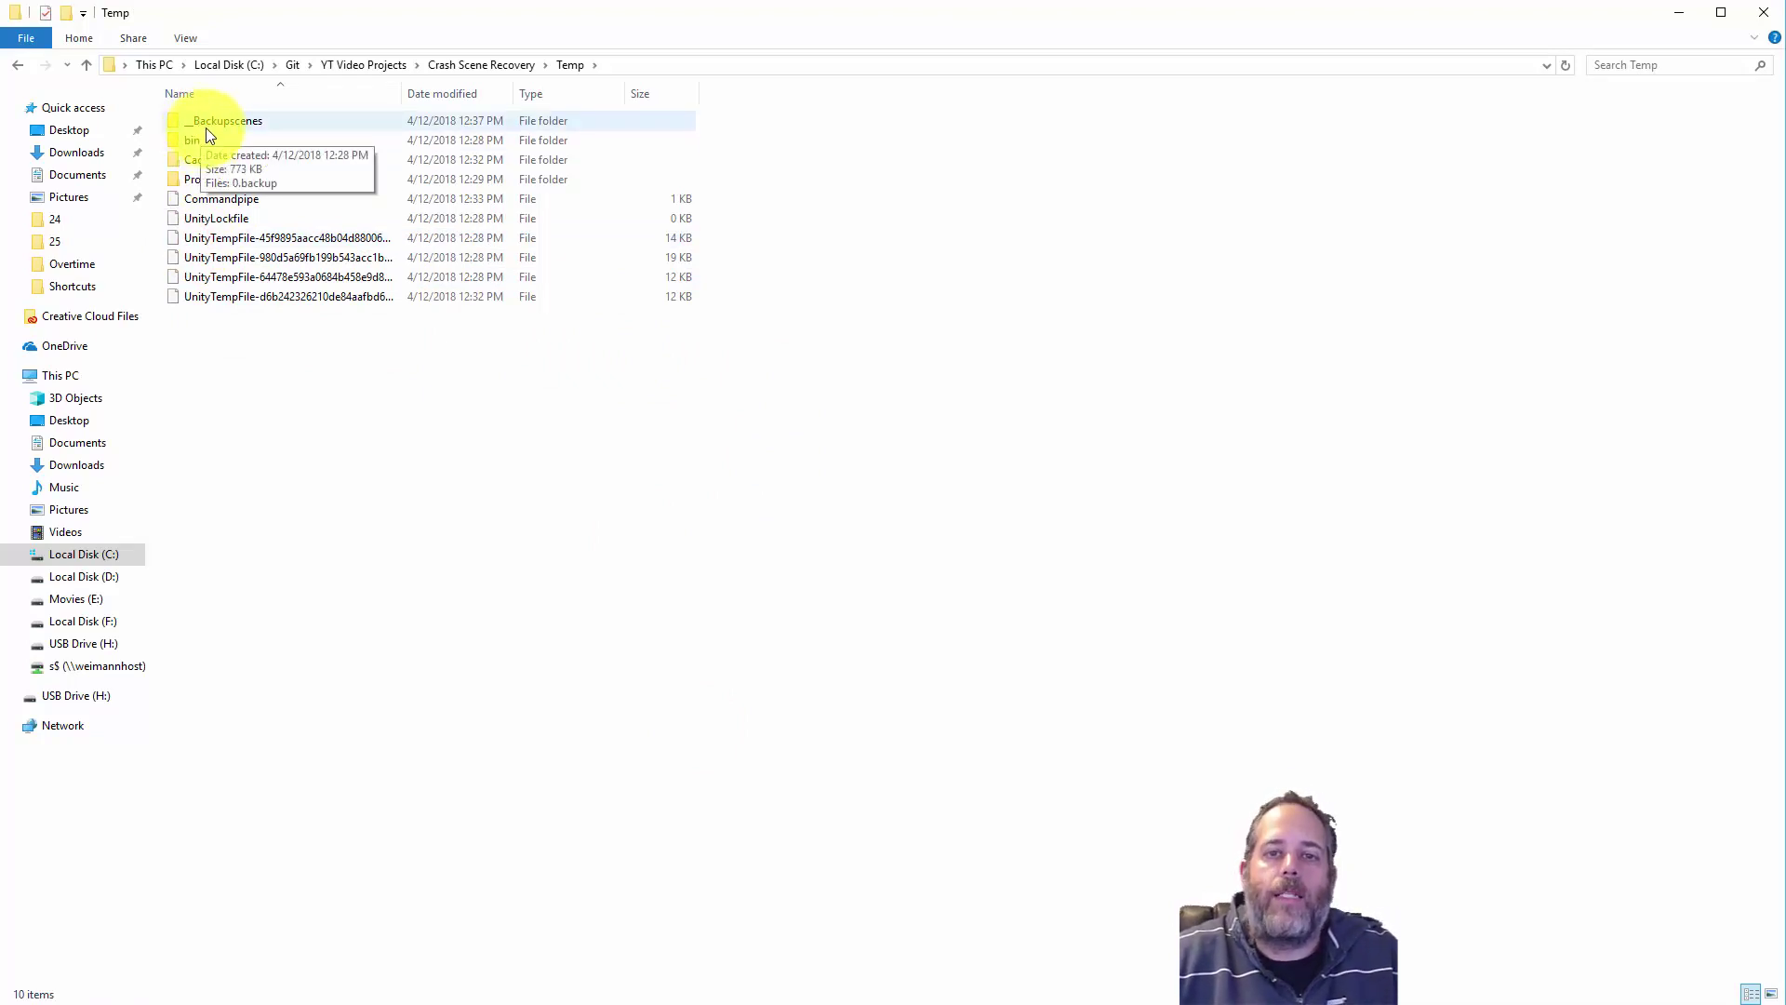
double_click(207, 129)
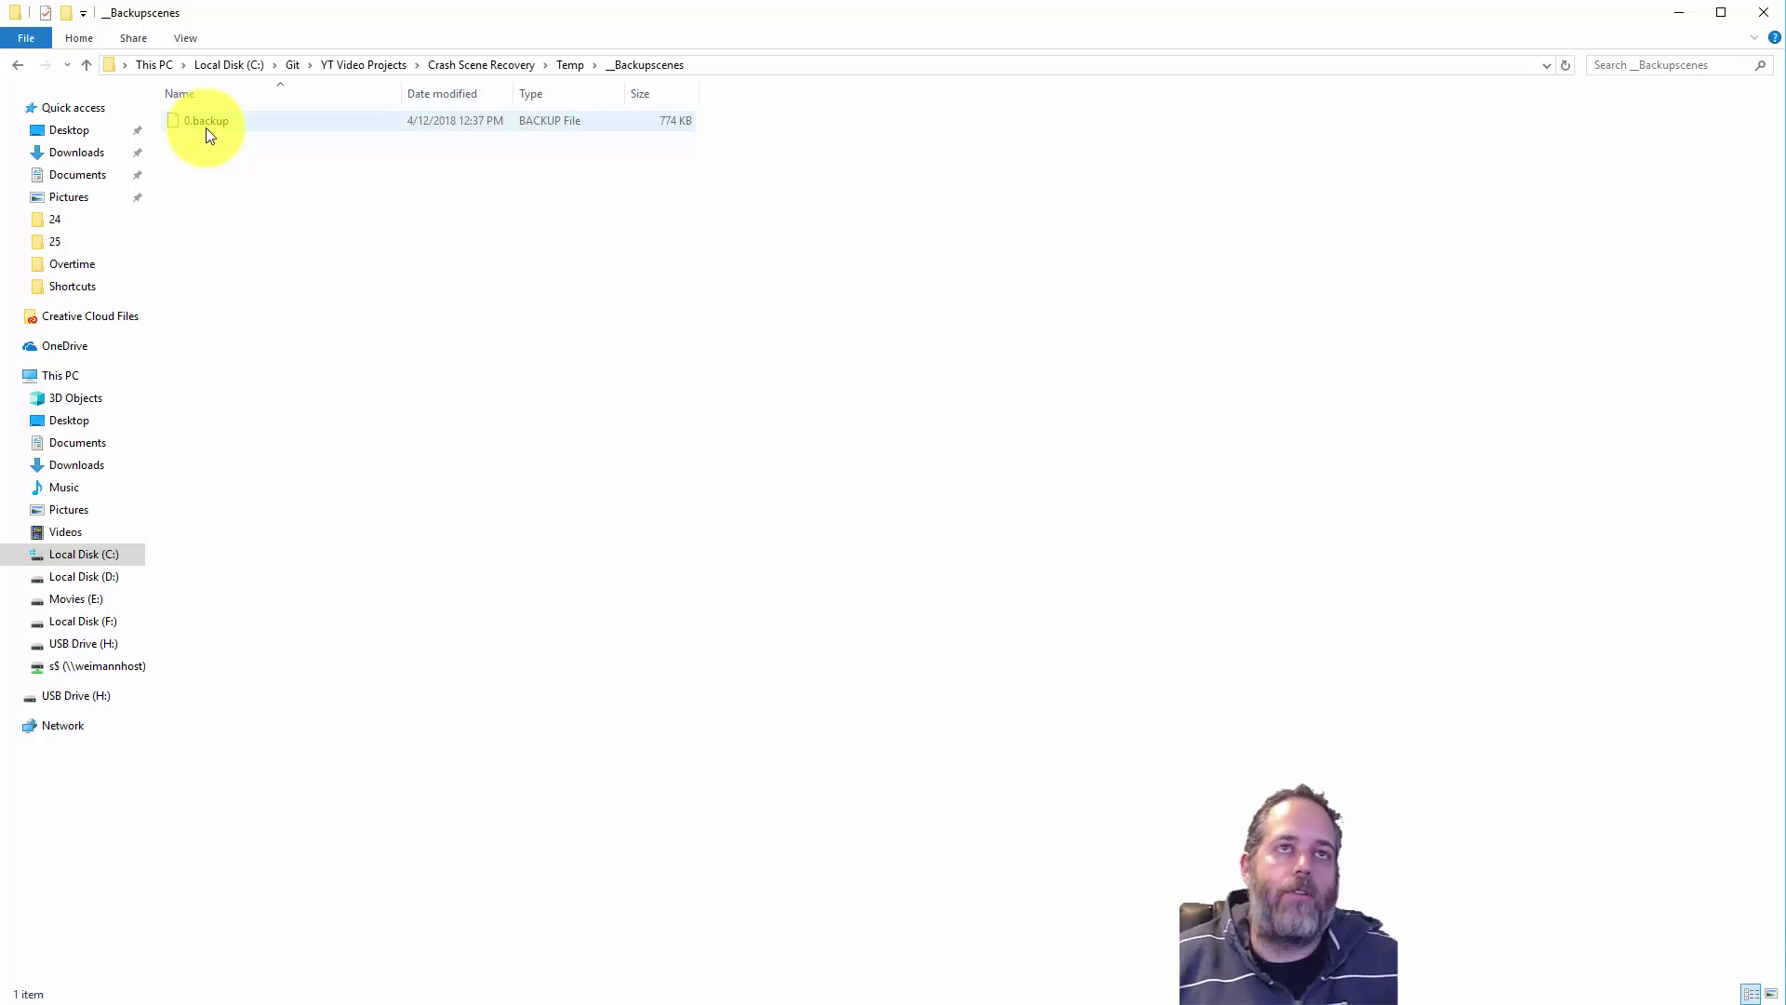
Paste a copy of 0.backup into the project's Assets\Scenes folder.
click(193, 122)
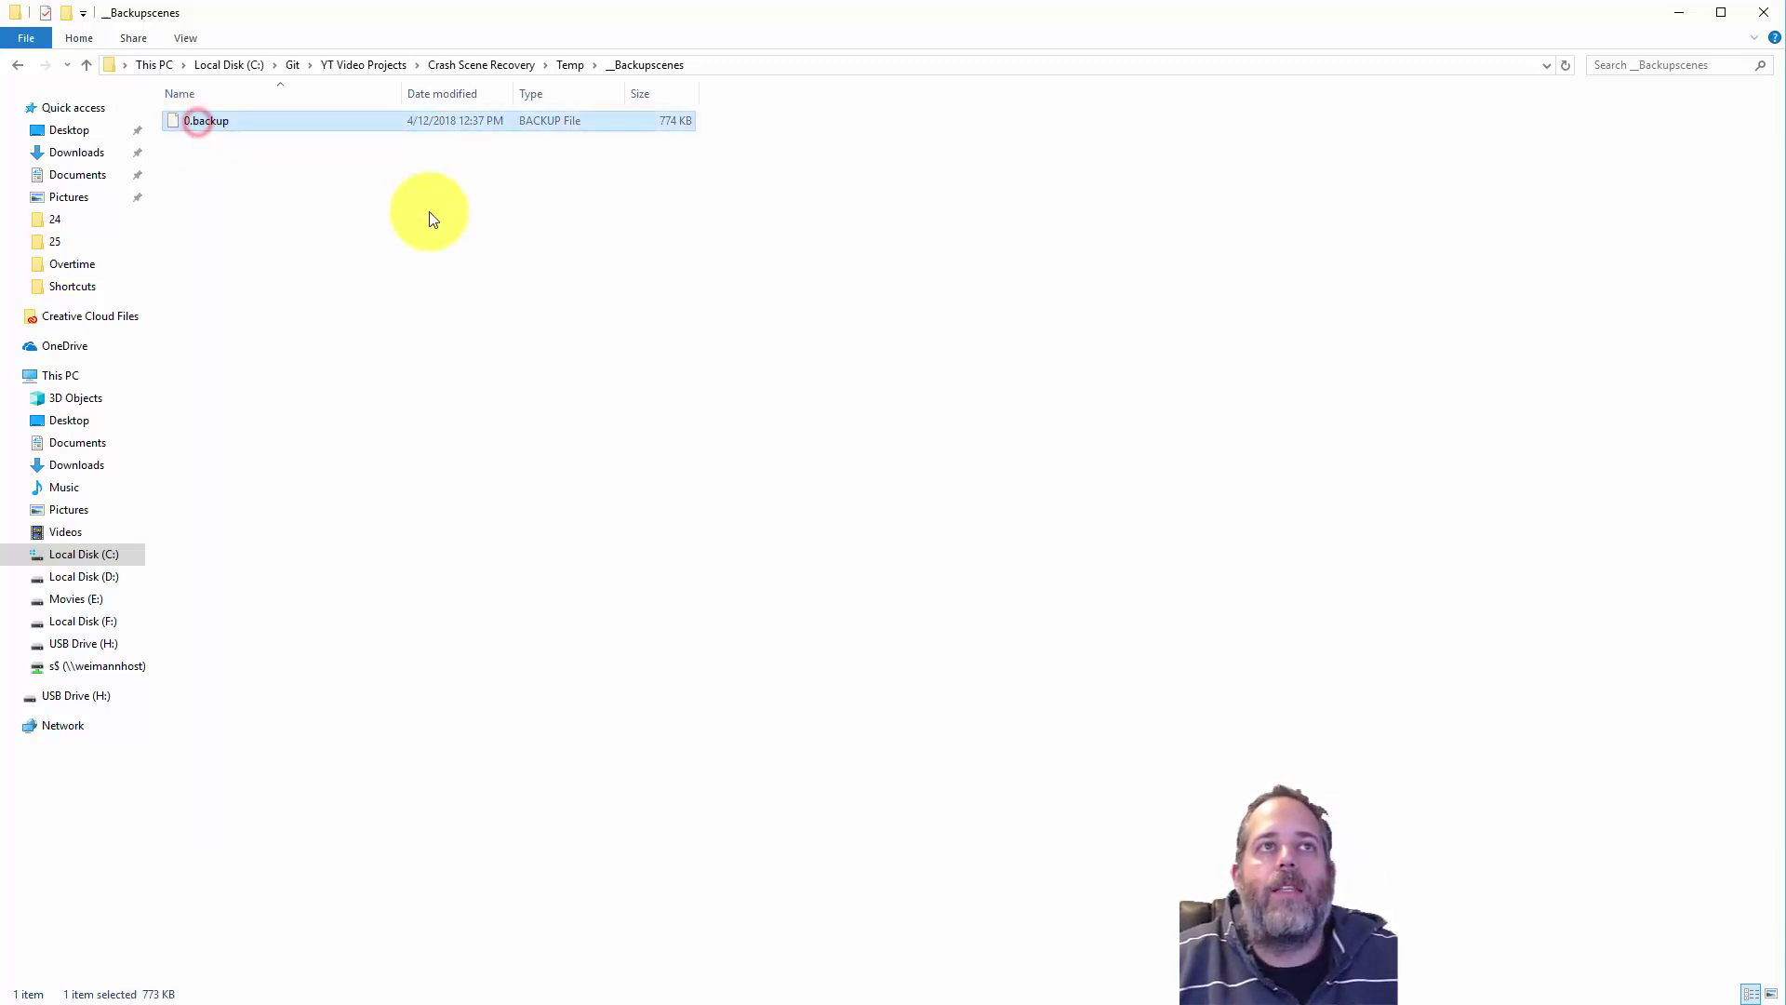
click(493, 64)
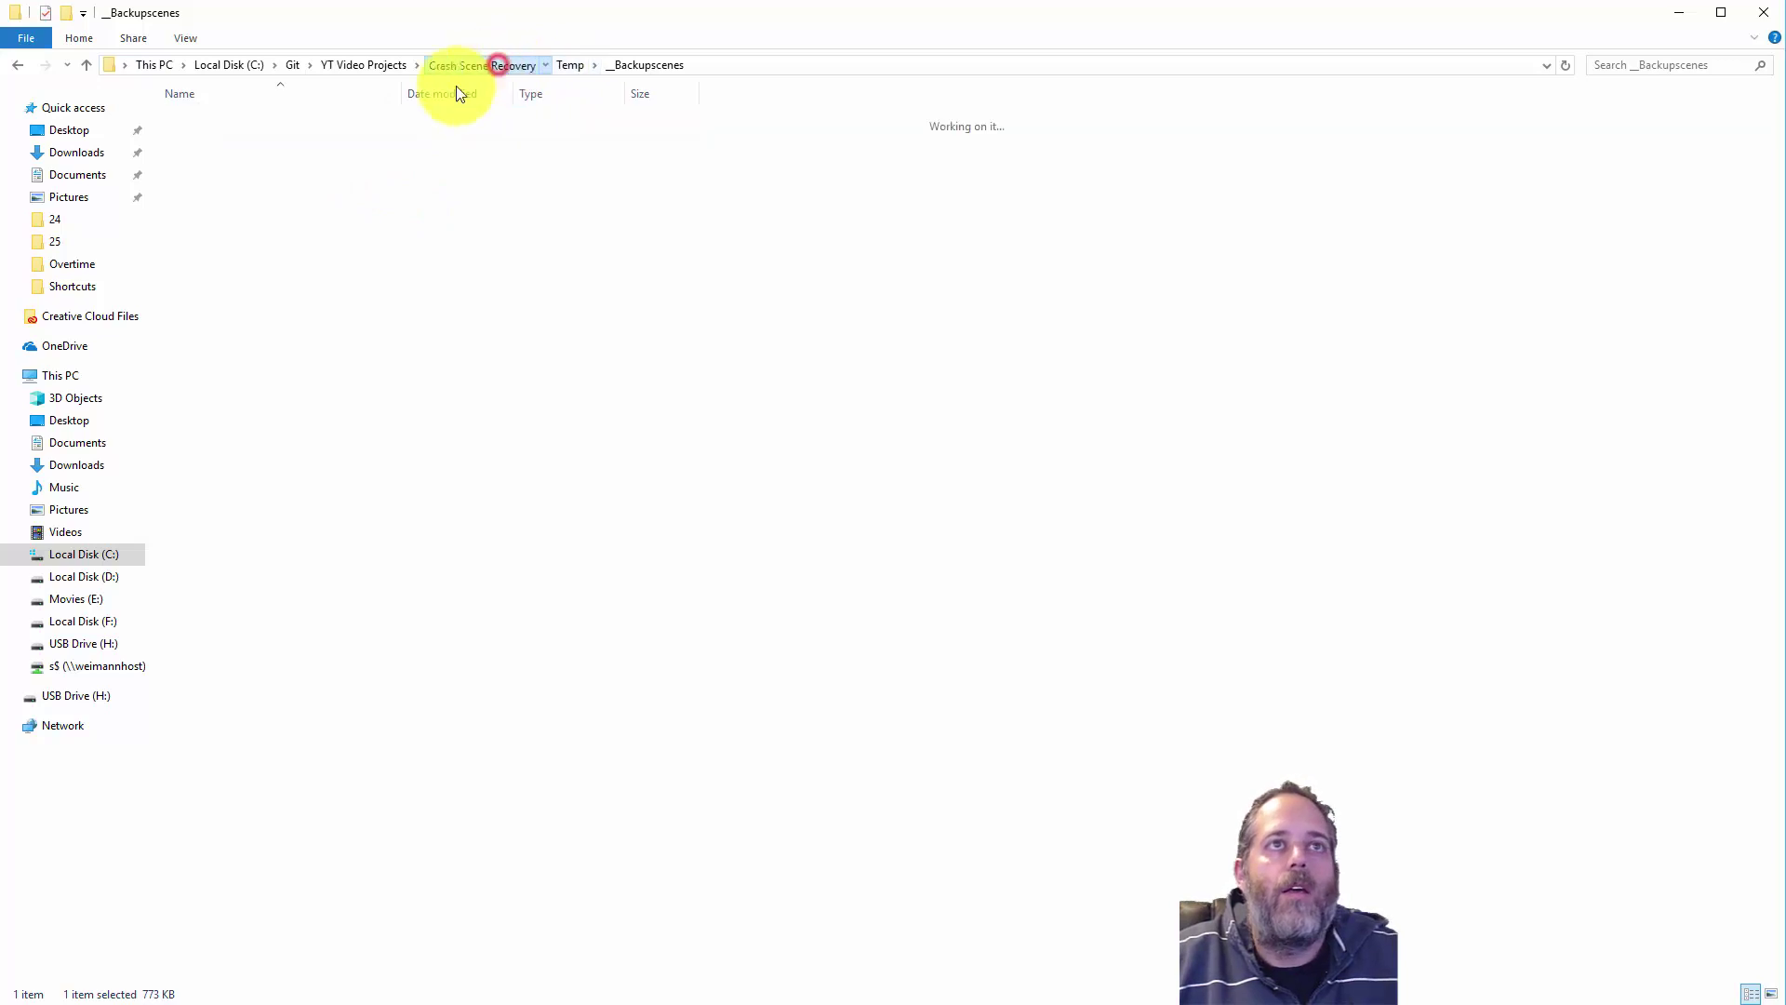
double_click(243, 141)
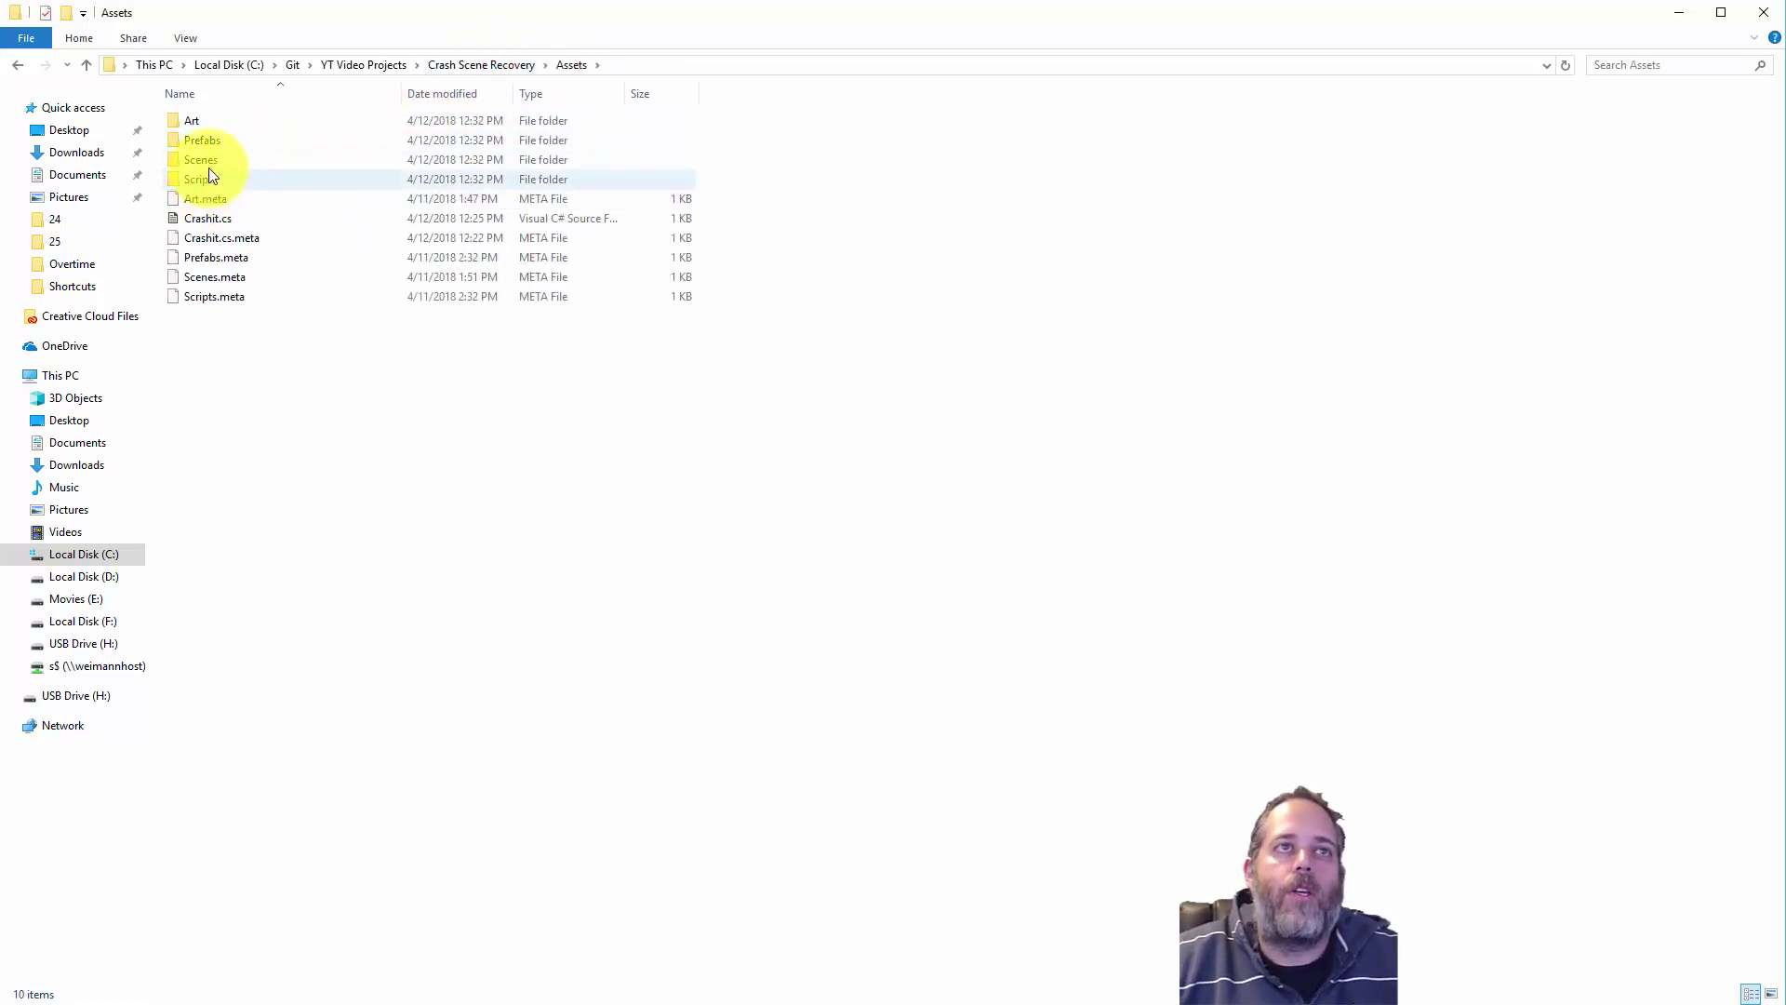
click(208, 168)
double_click(208, 166)
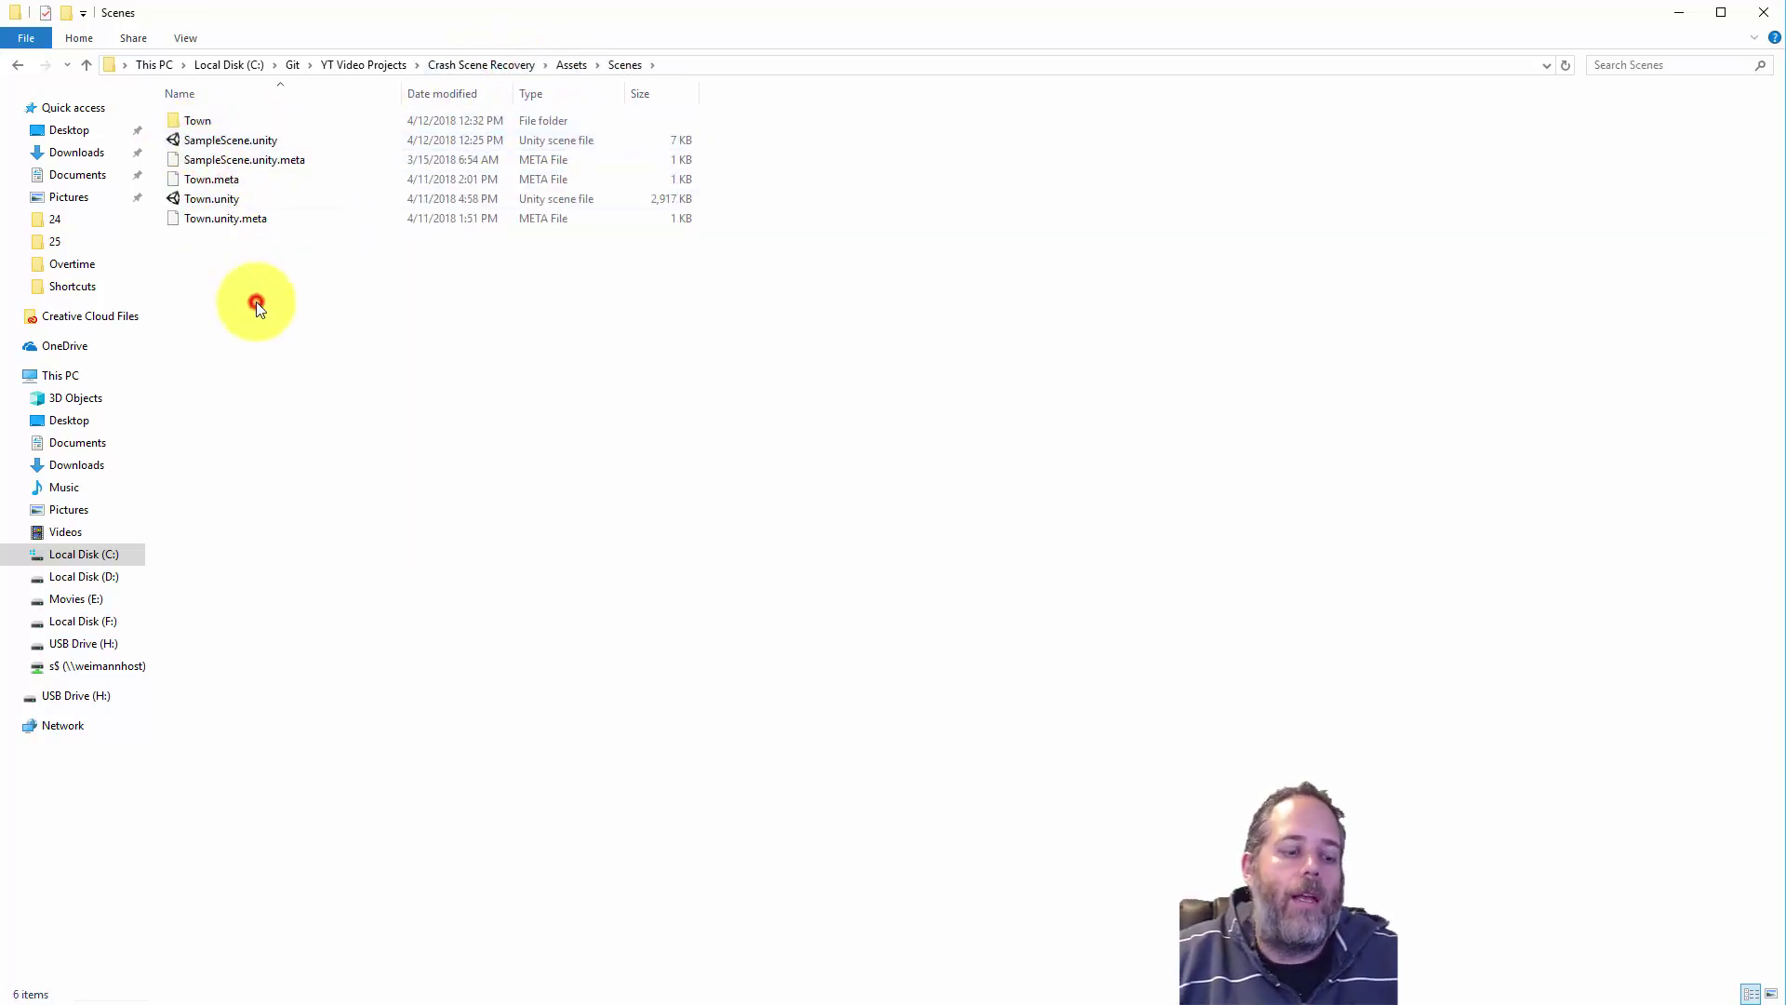
key(ctrl+v)
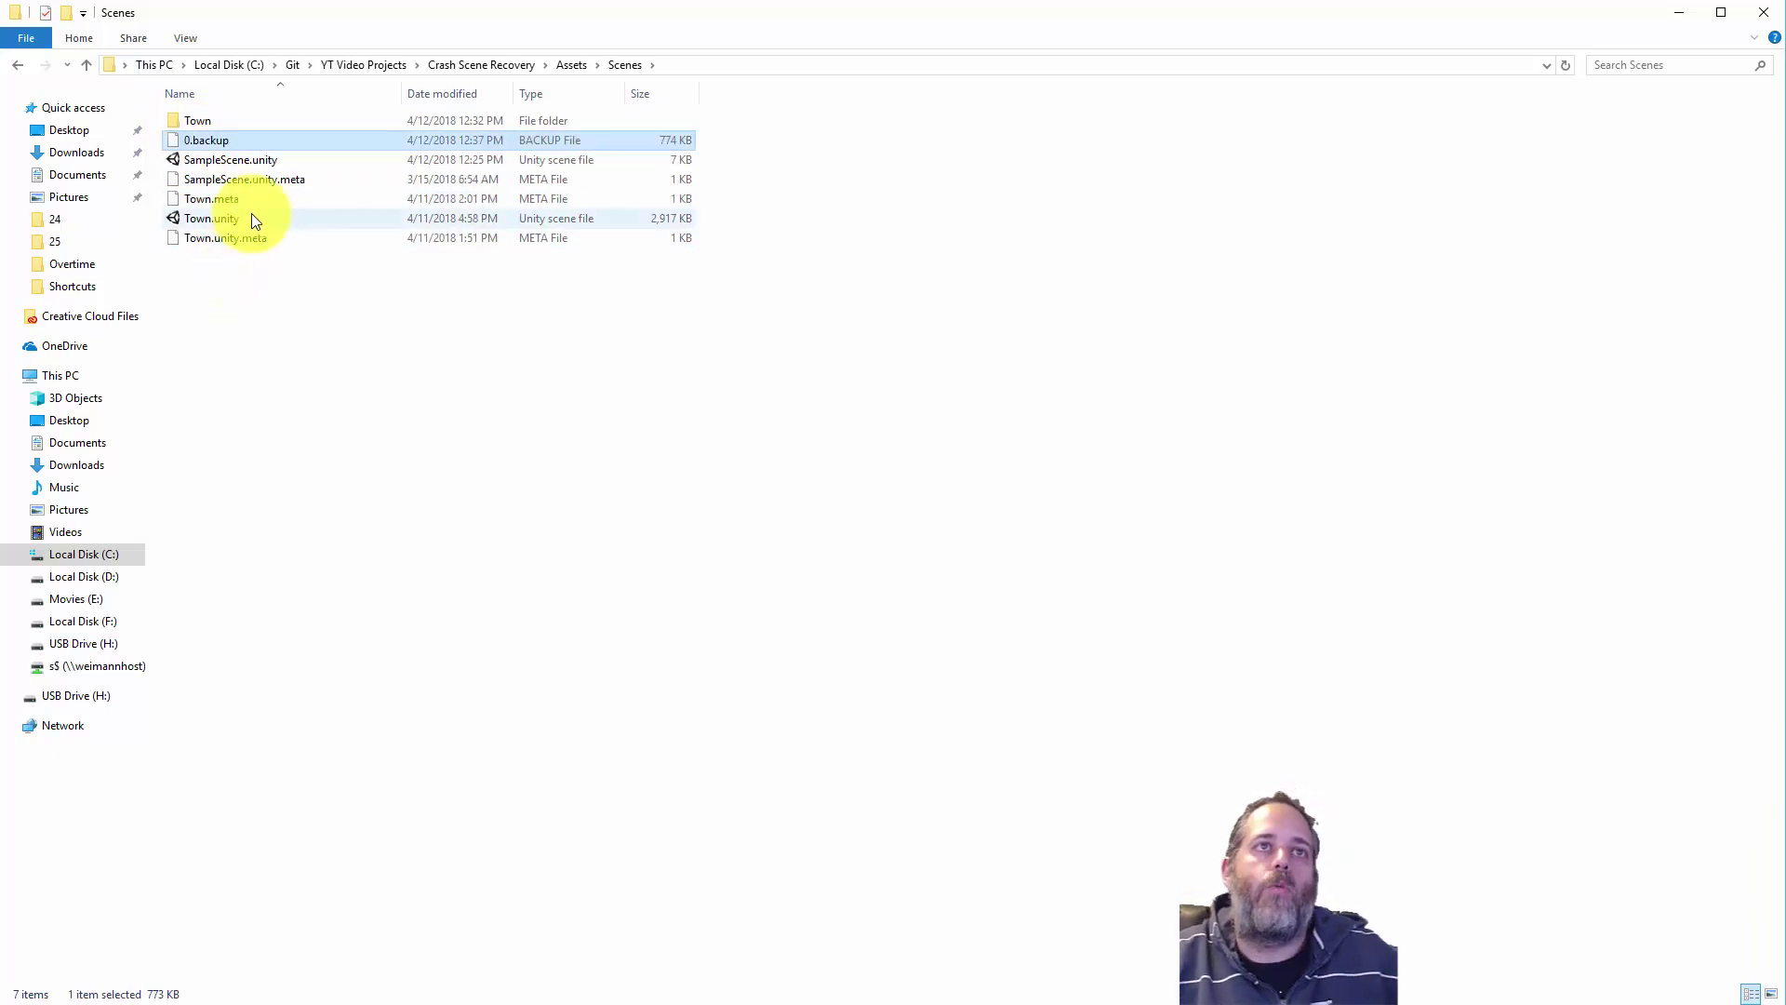
Rename the pasted copy from 0.backup to 0.unity.
key(F2)
key(End)
key(shift+Home)
key(shift+Right)
key(shift+Right)
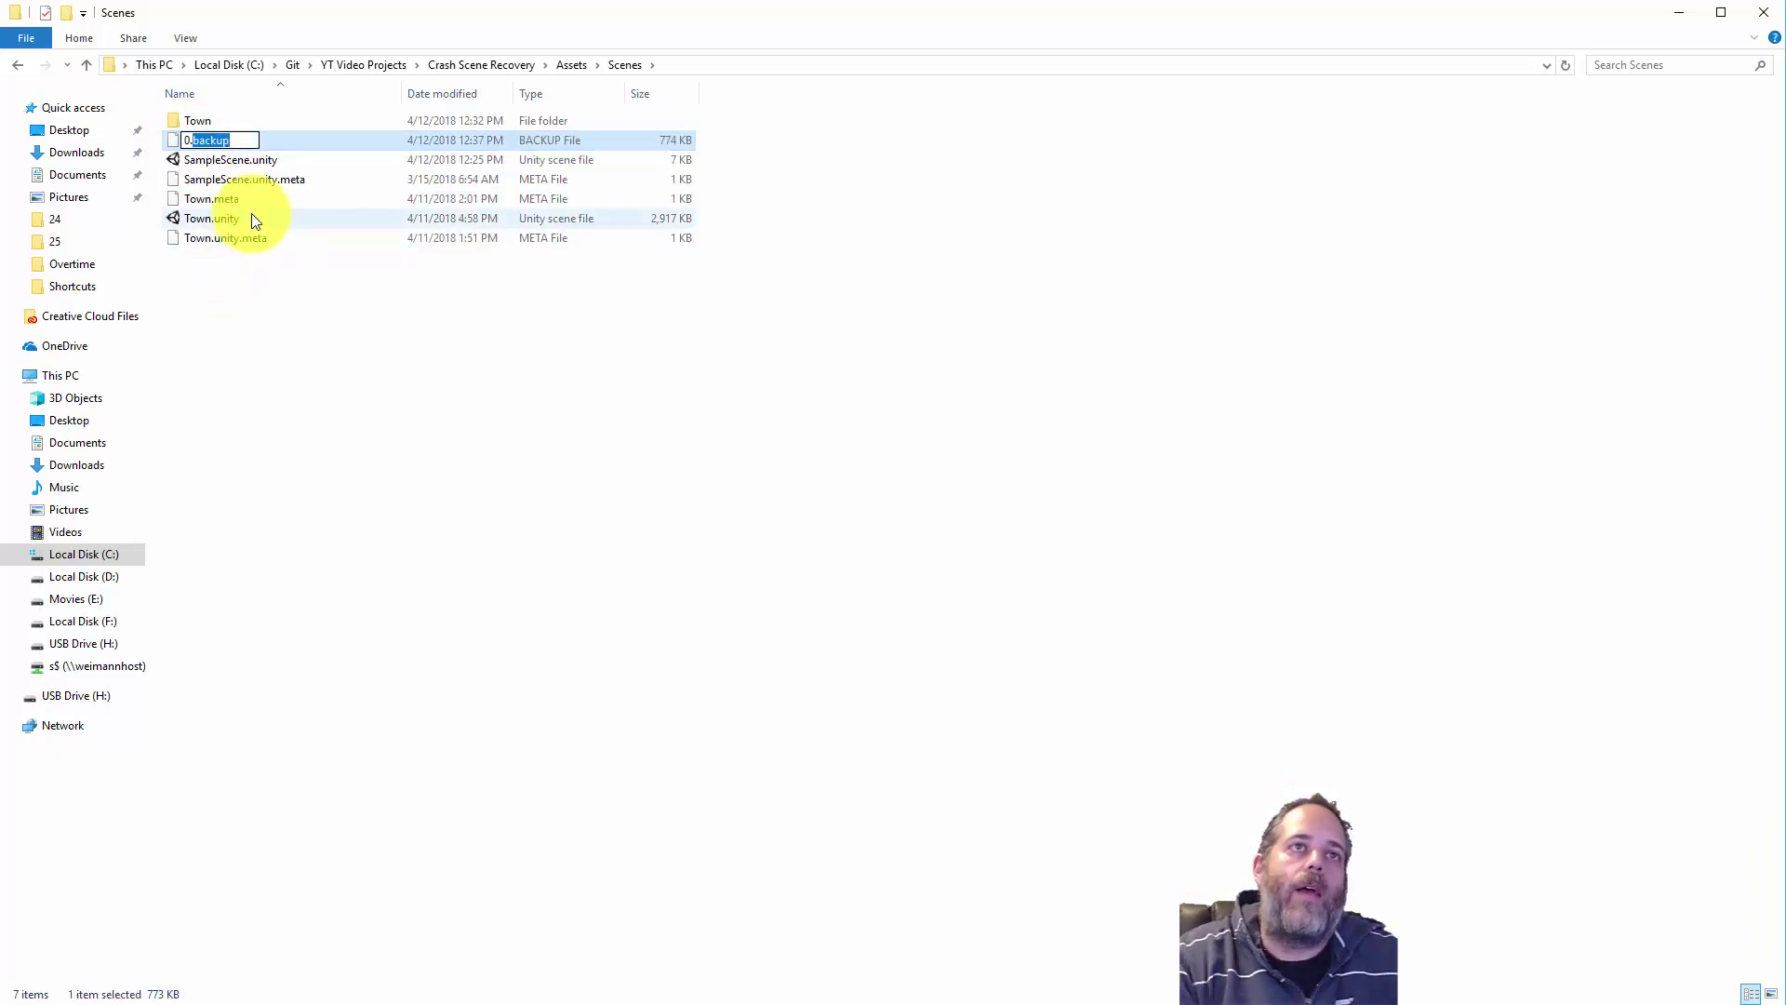
text(unity)
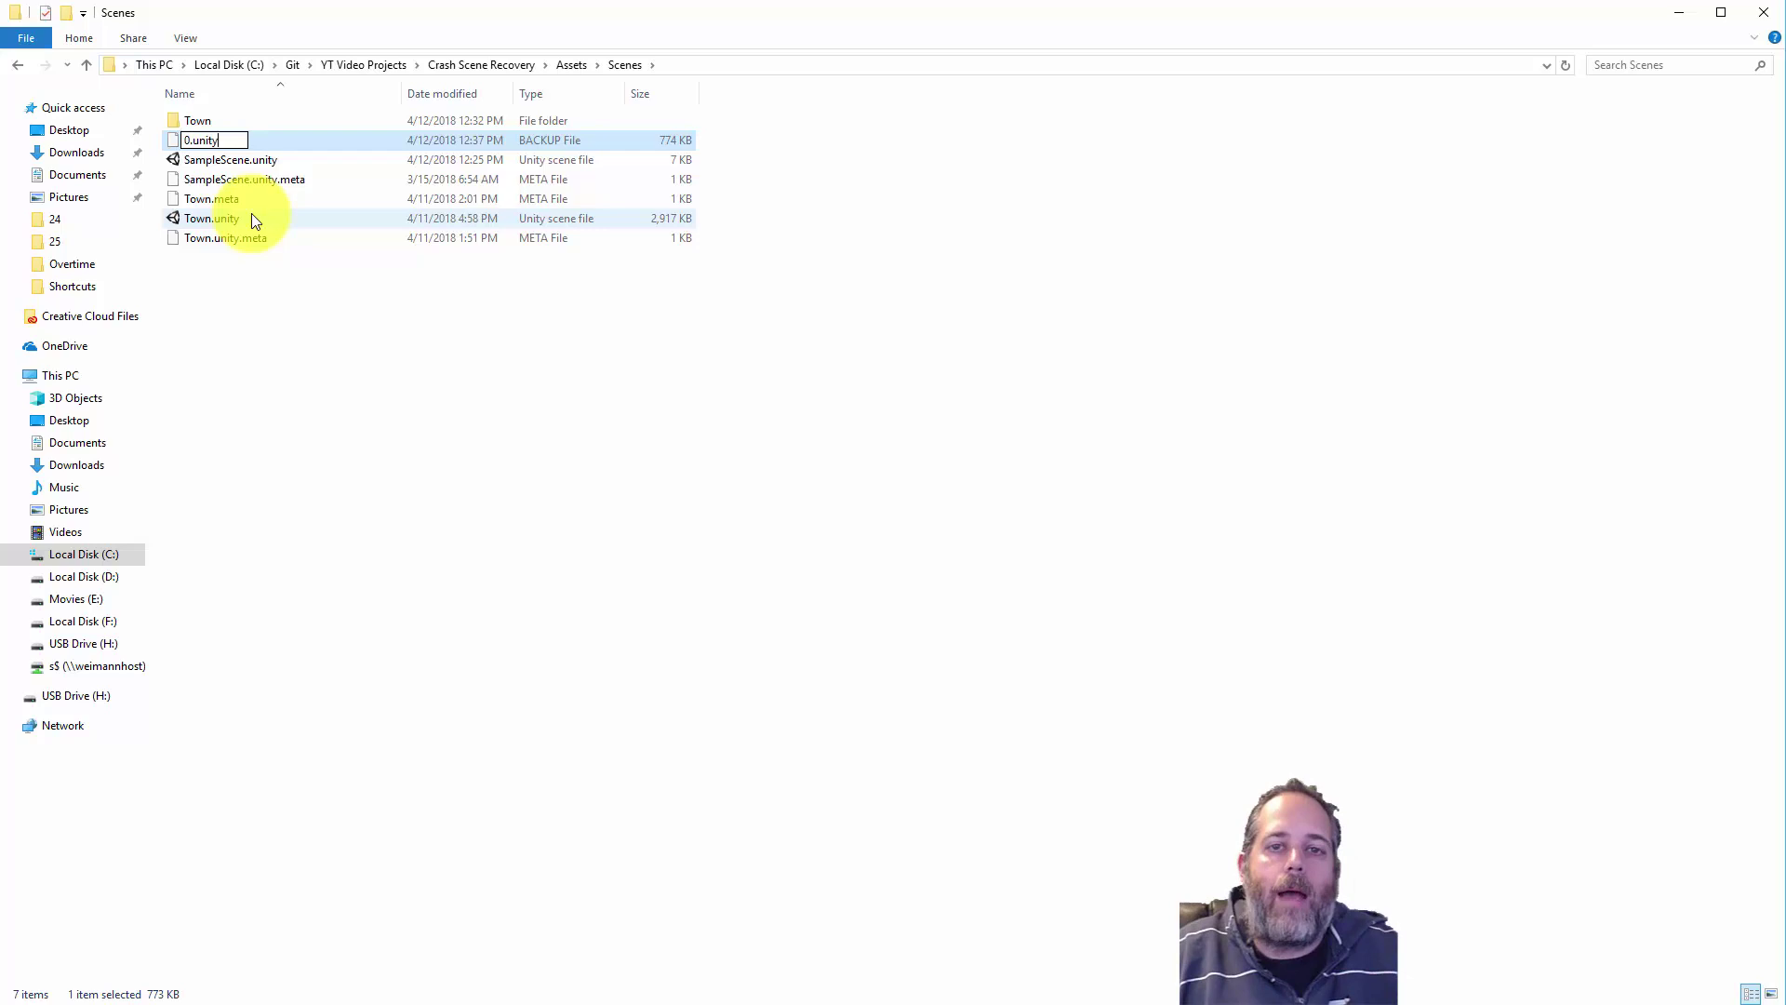
key(Return)
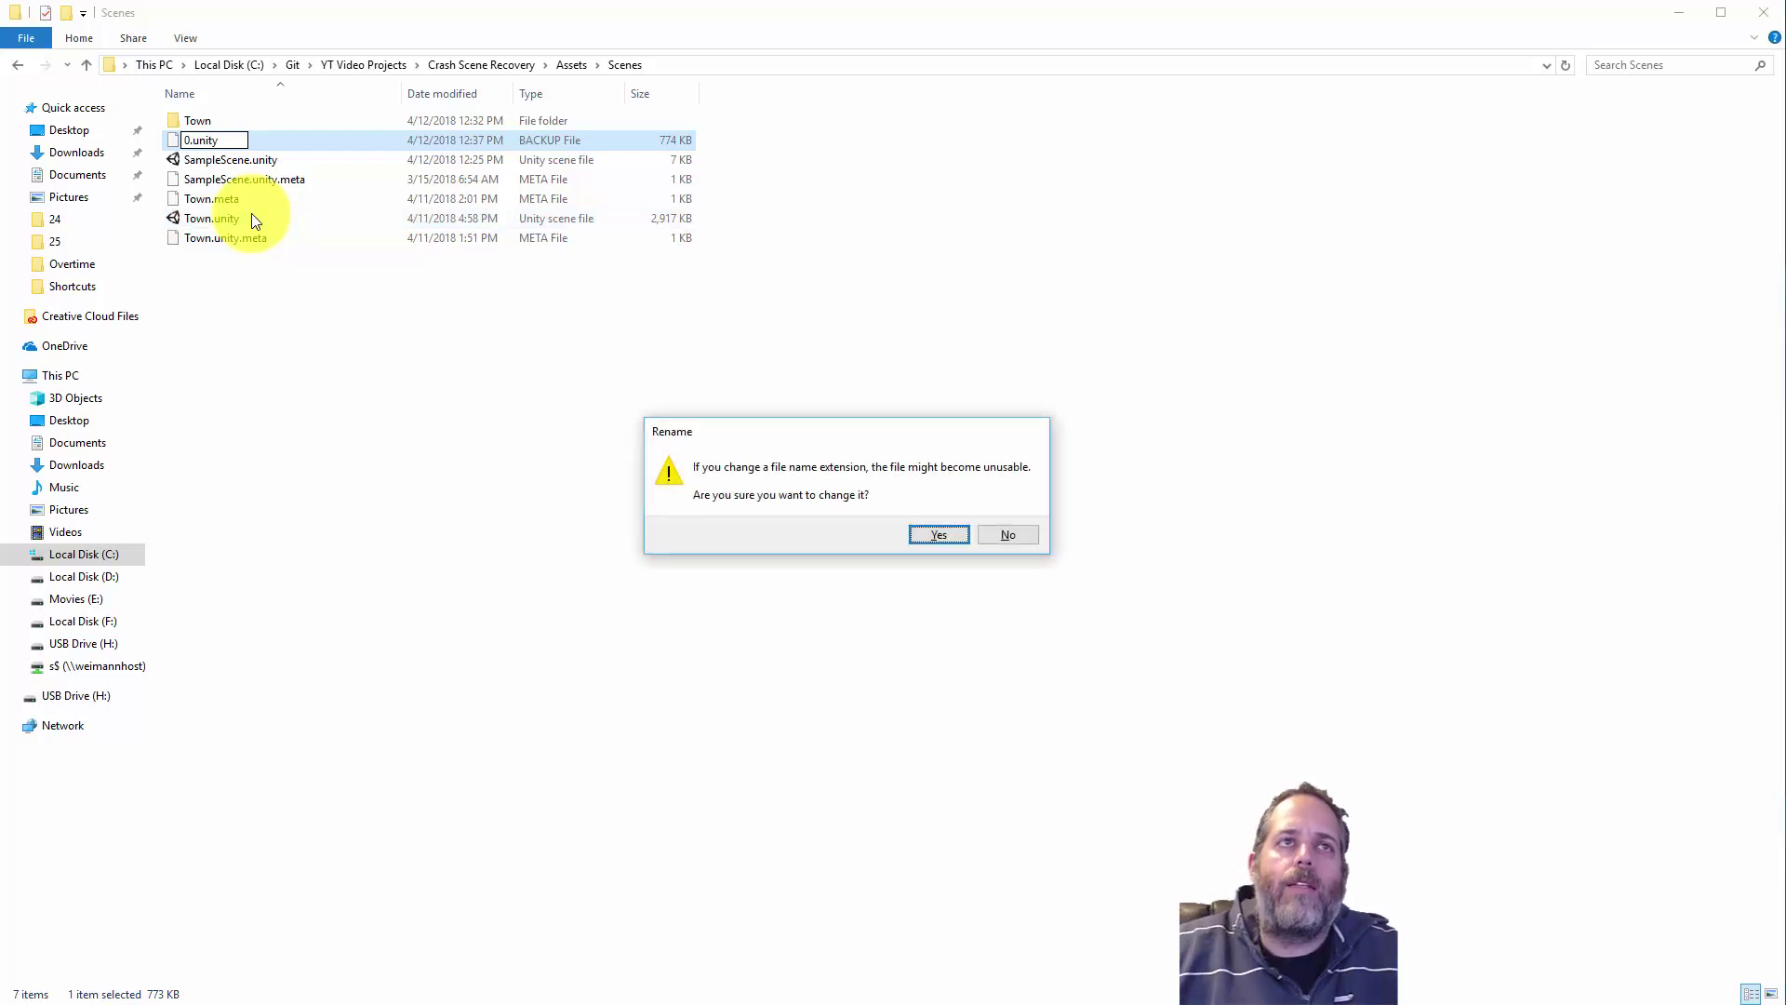
Confirm the extension change to 0.unity, then review Folder Options view settings without changes.
click(953, 539)
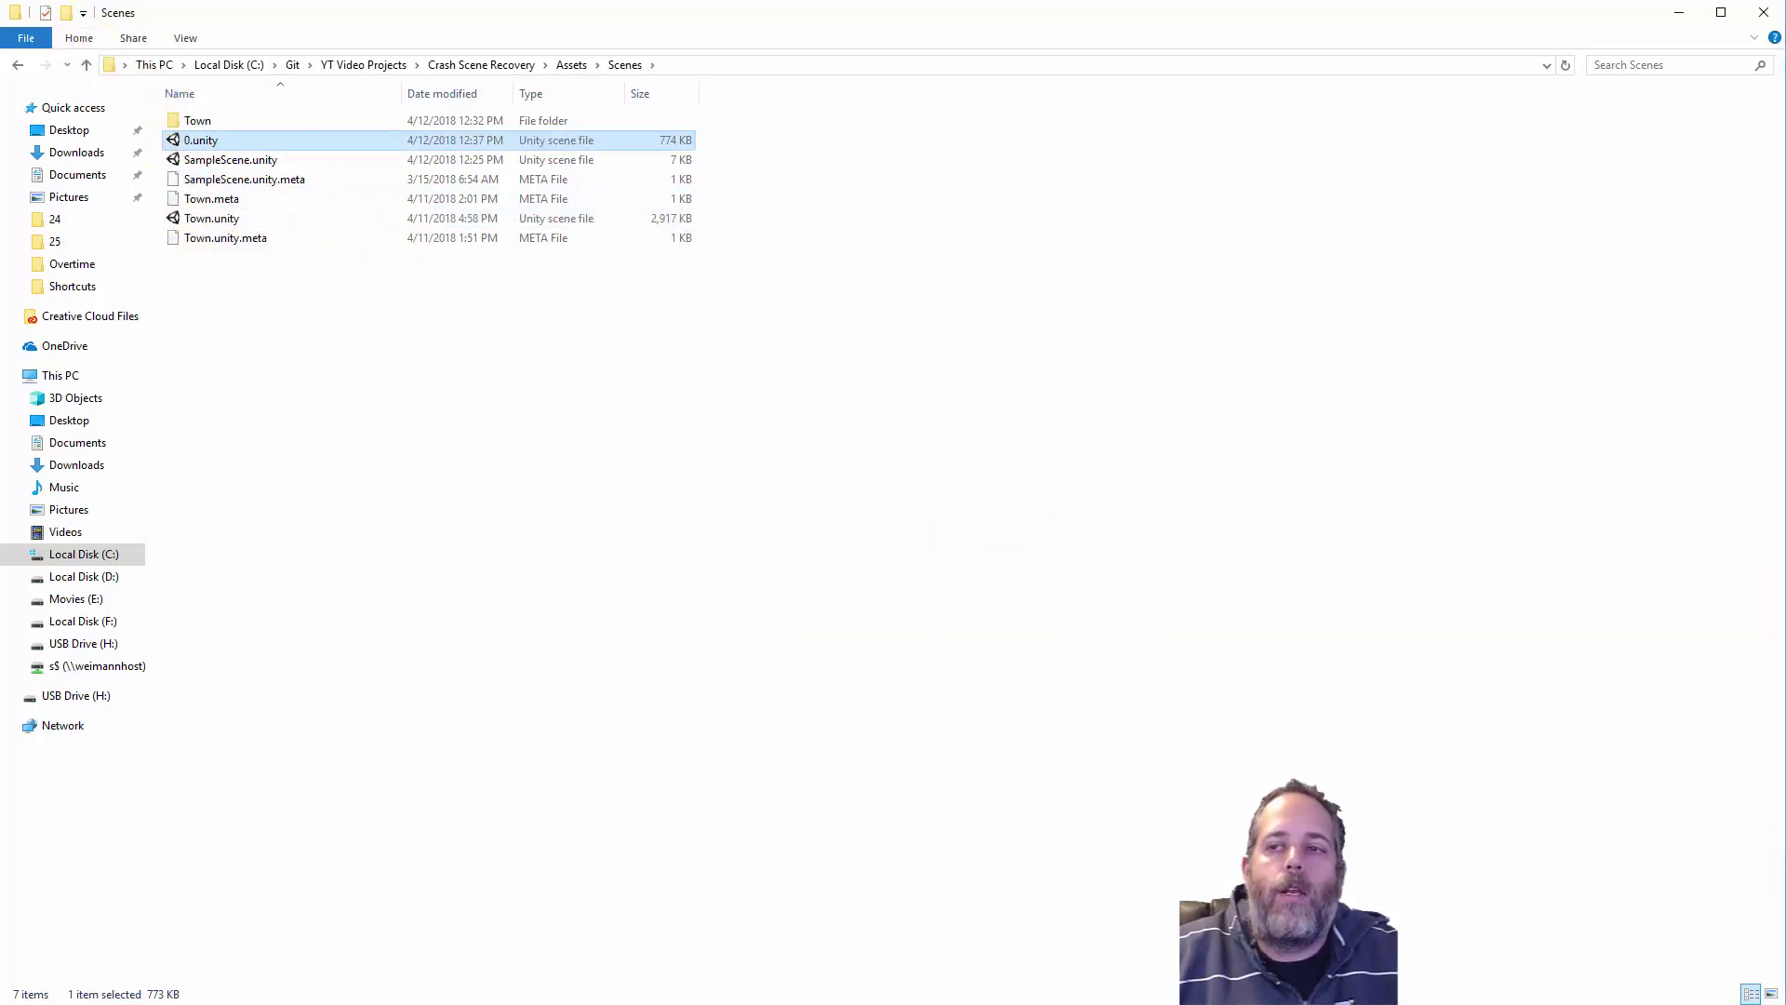
click(189, 40)
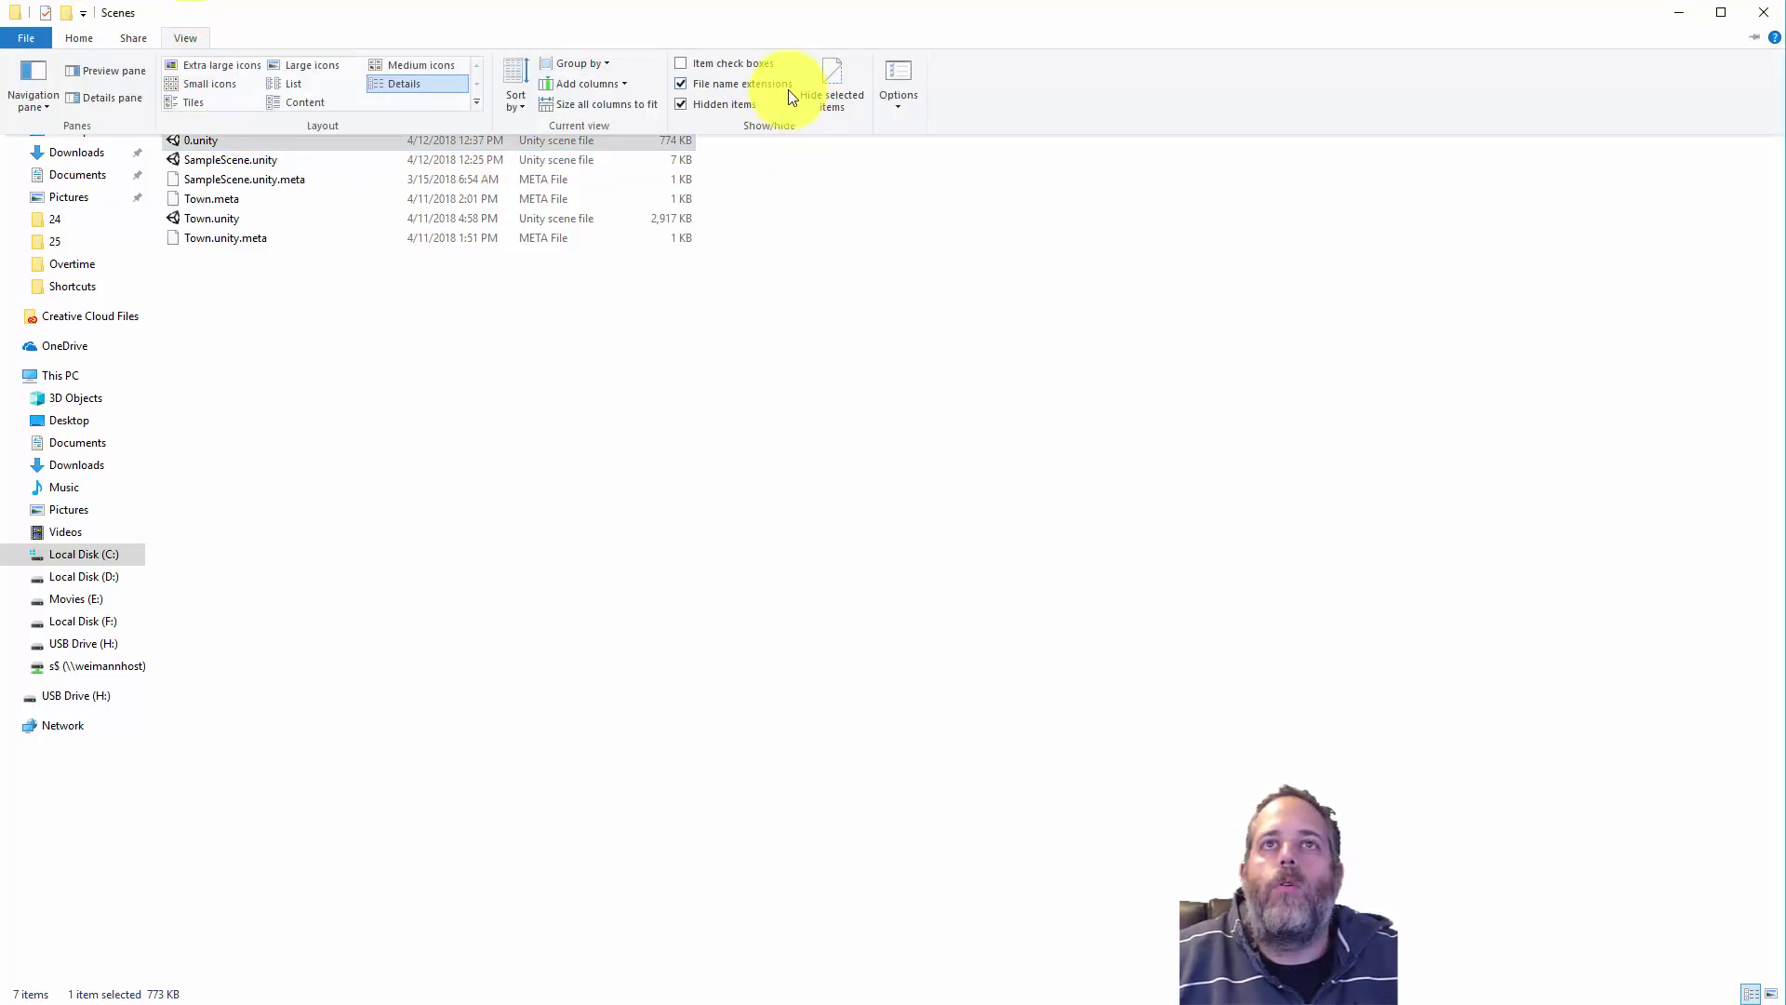
click(906, 91)
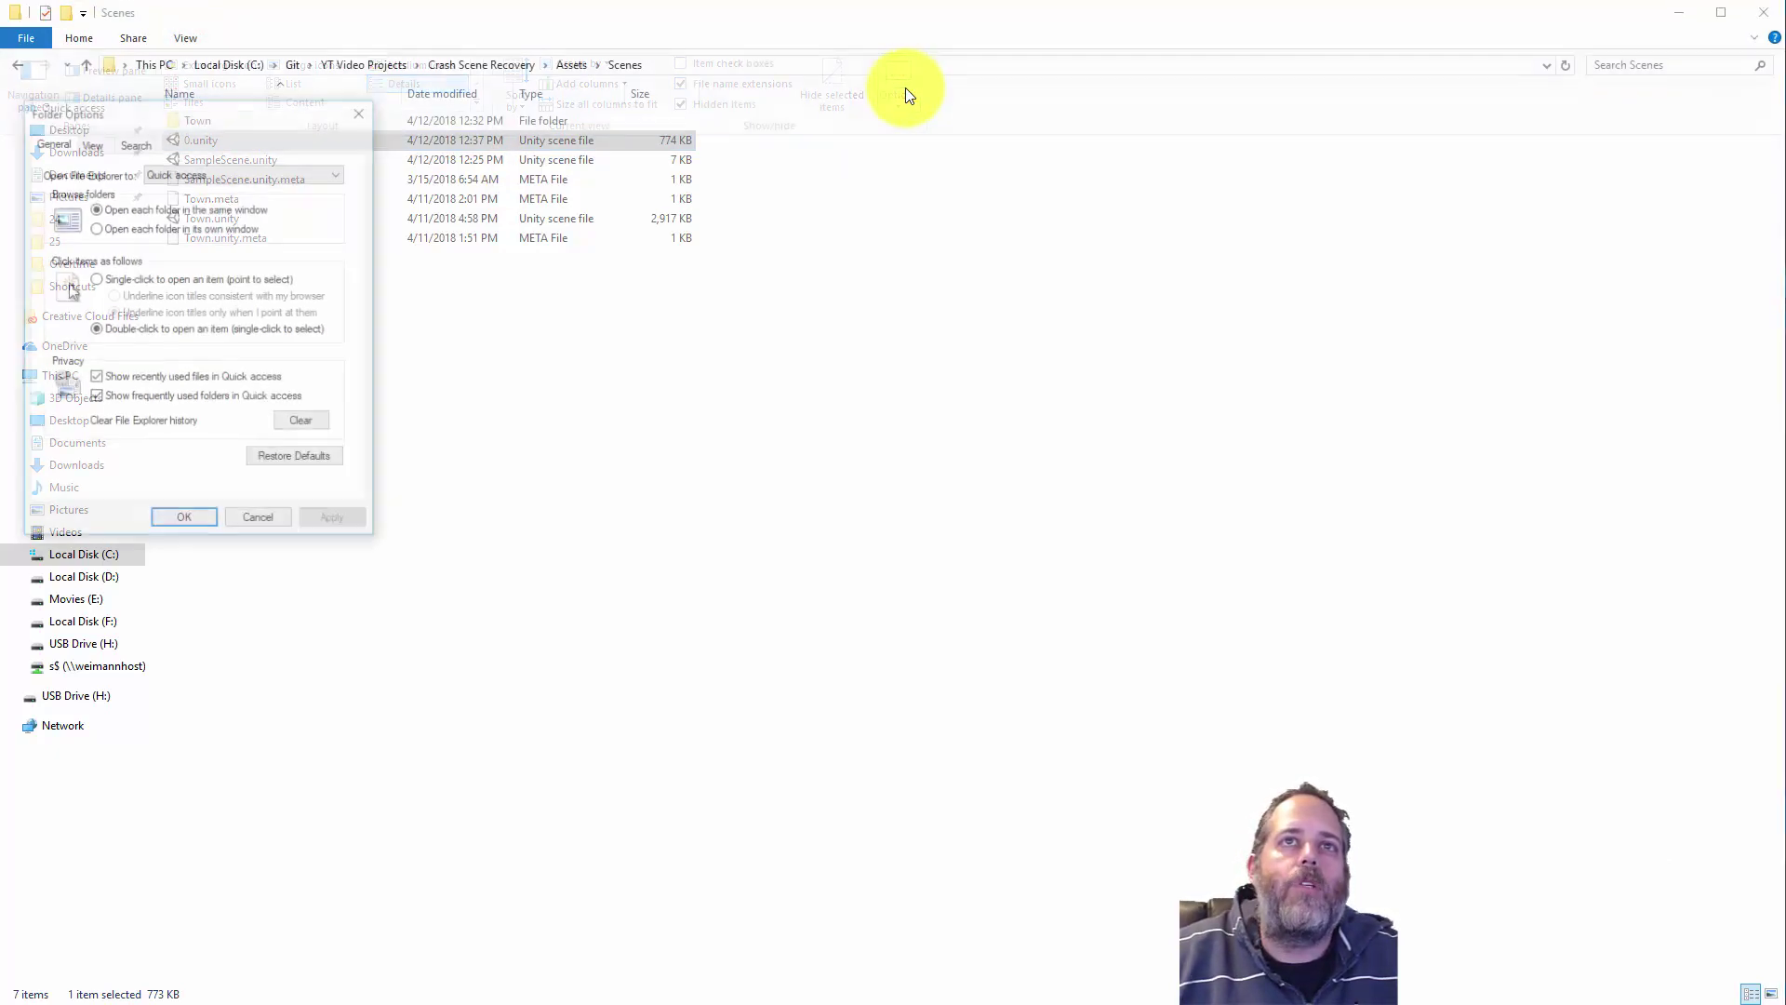
click(89, 144)
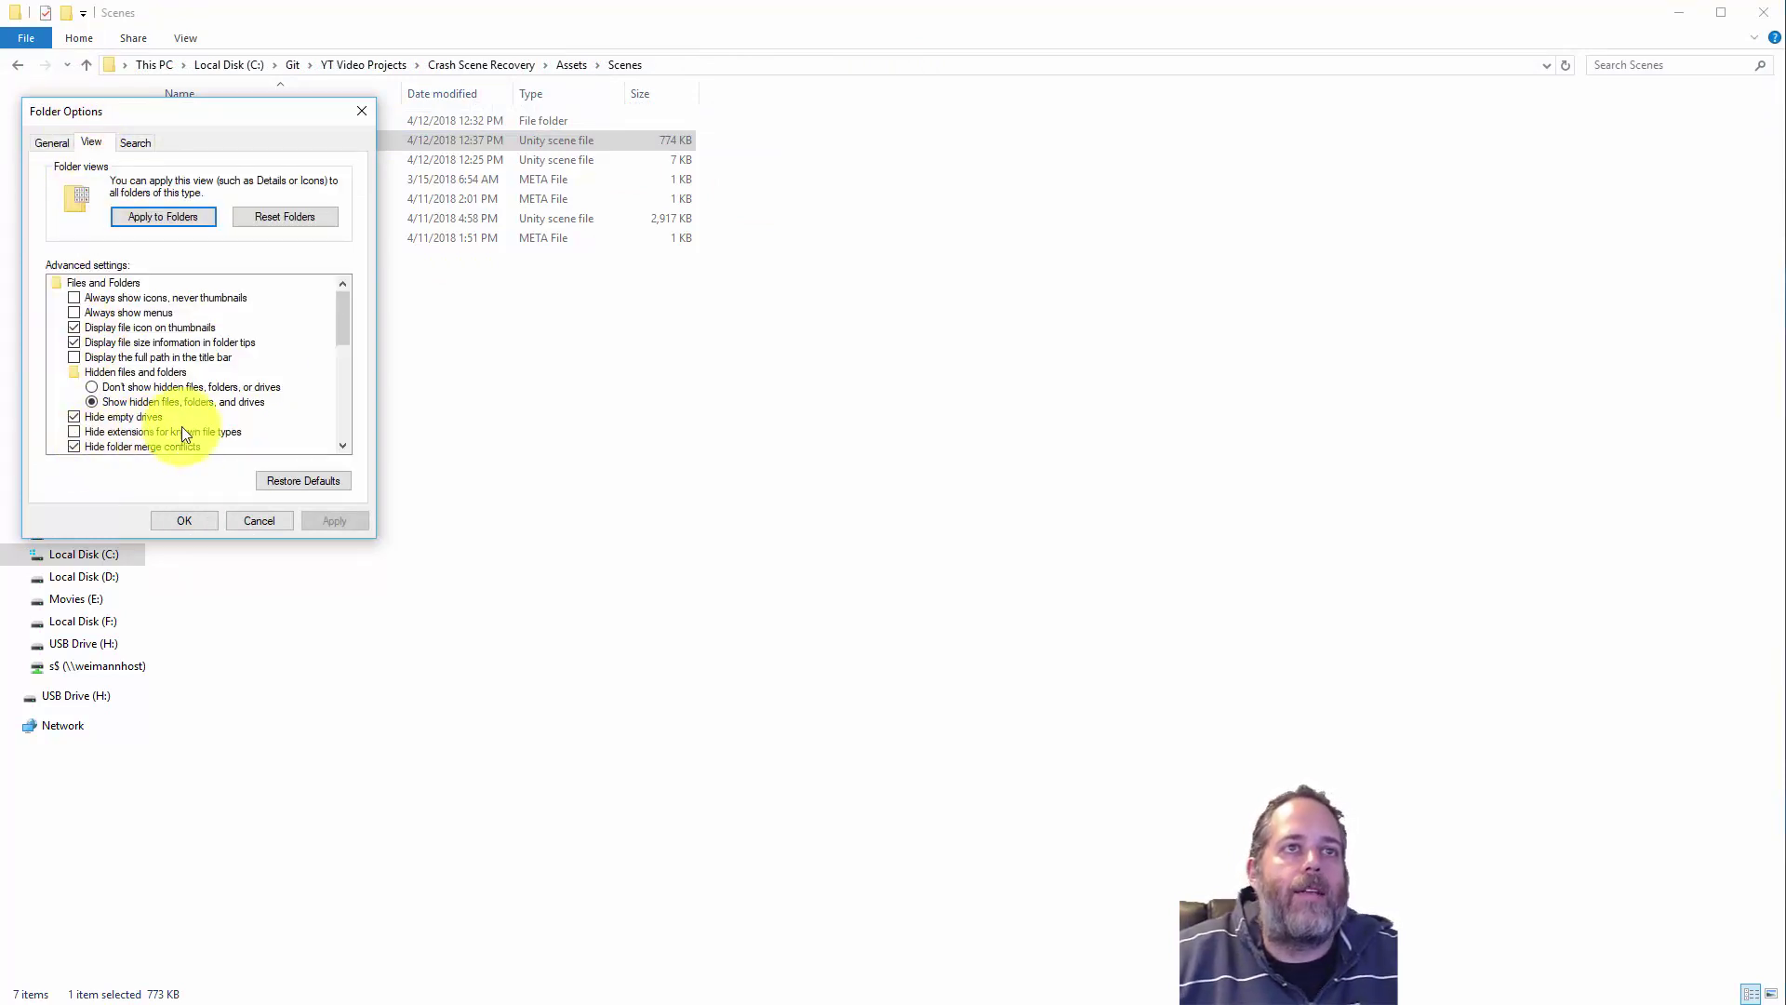
click(264, 521)
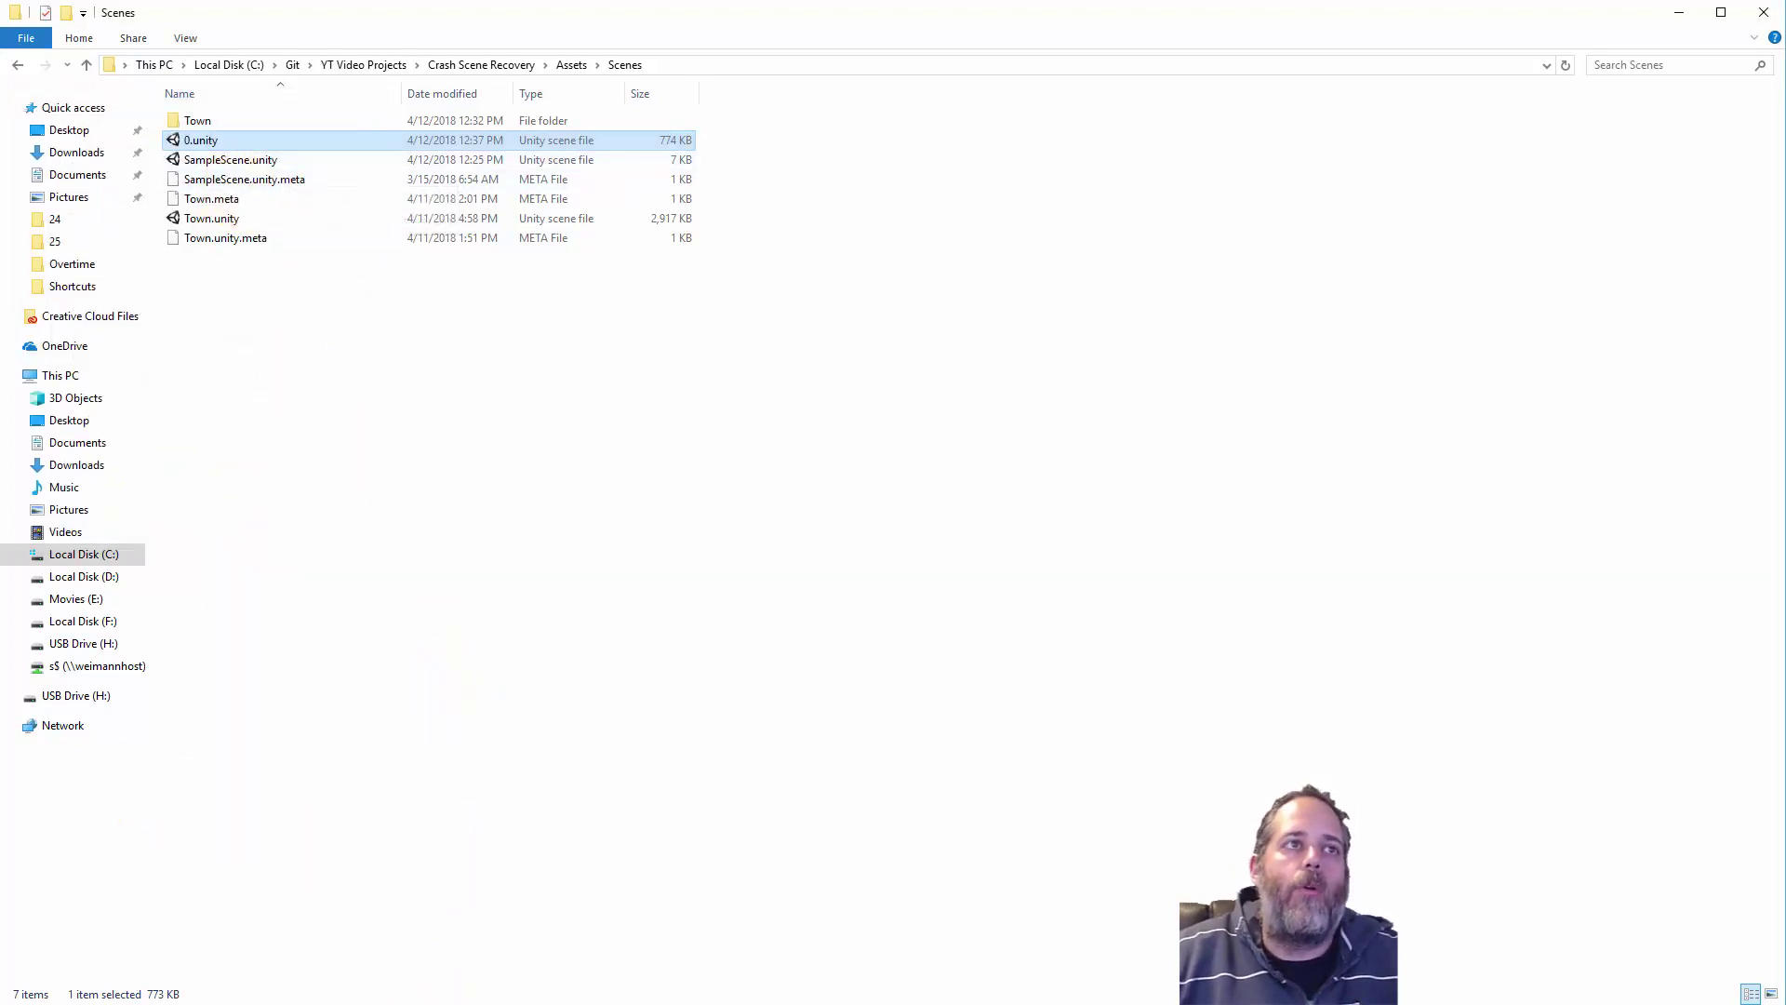
Relaunch Unity and load the Crash Scene Recovery project from the project list.
key(Return)
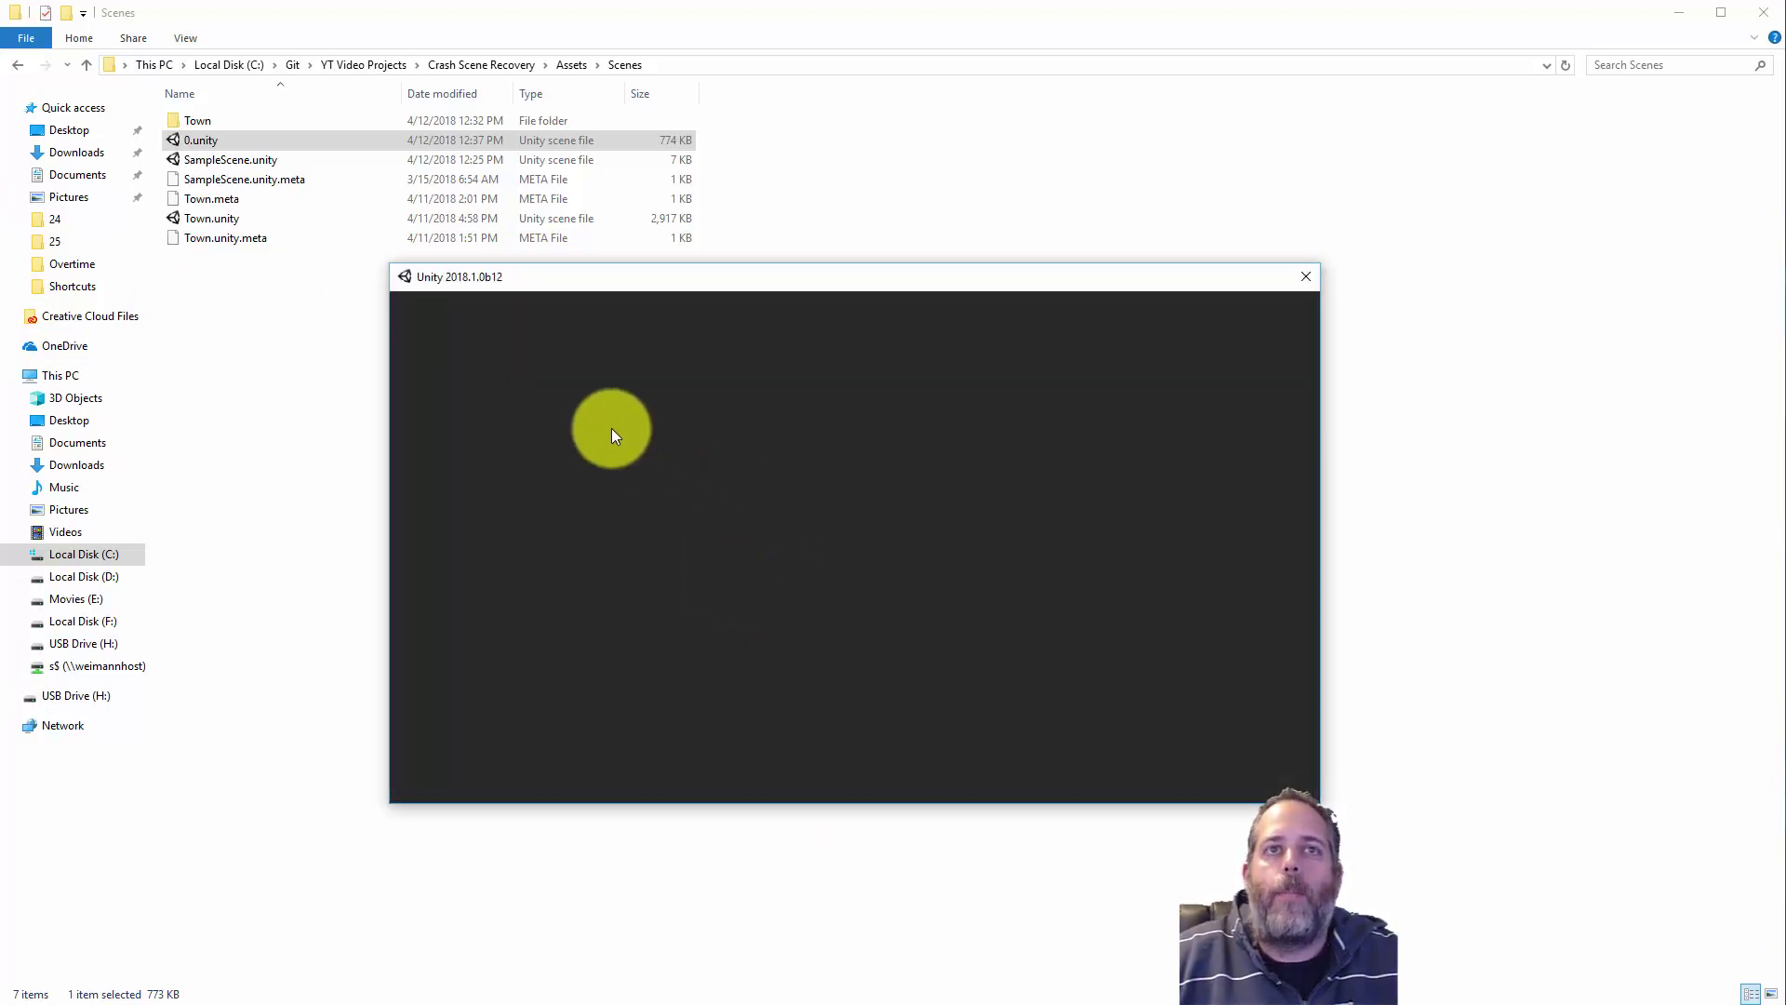
click(681, 439)
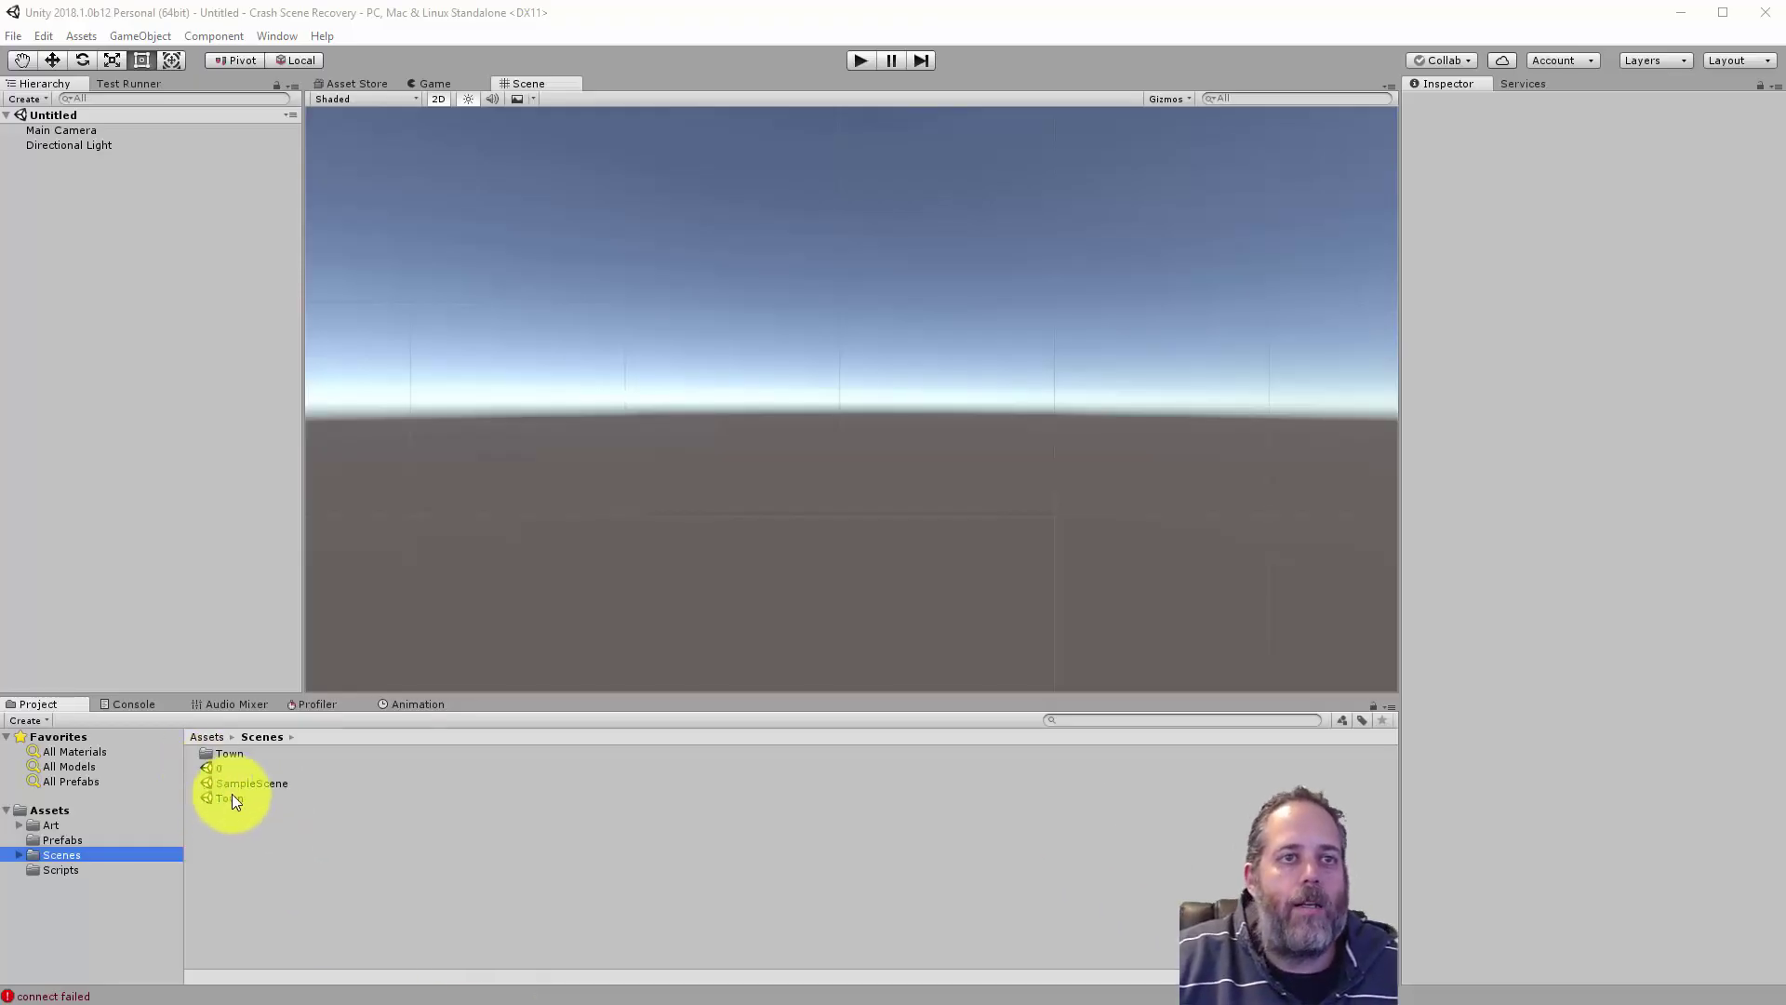
Load scene 0, inspect the town around the Player in 3D, then open Town.
double_click(213, 769)
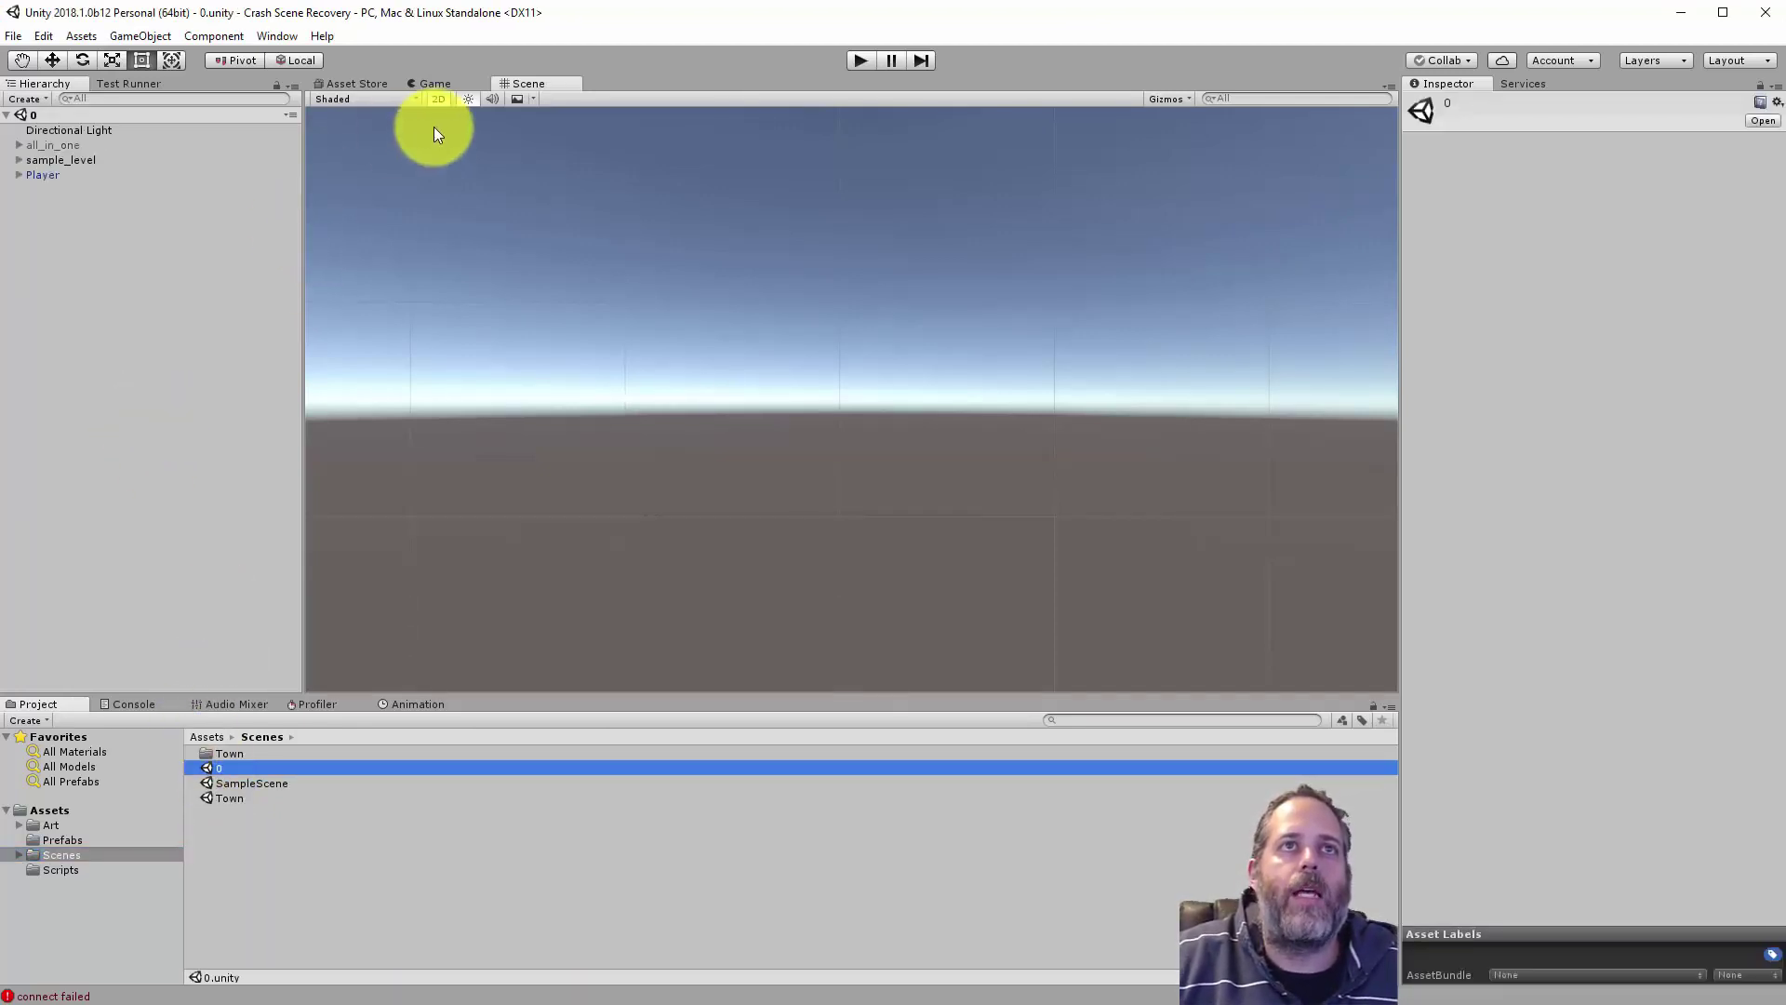
click(431, 100)
click(56, 175)
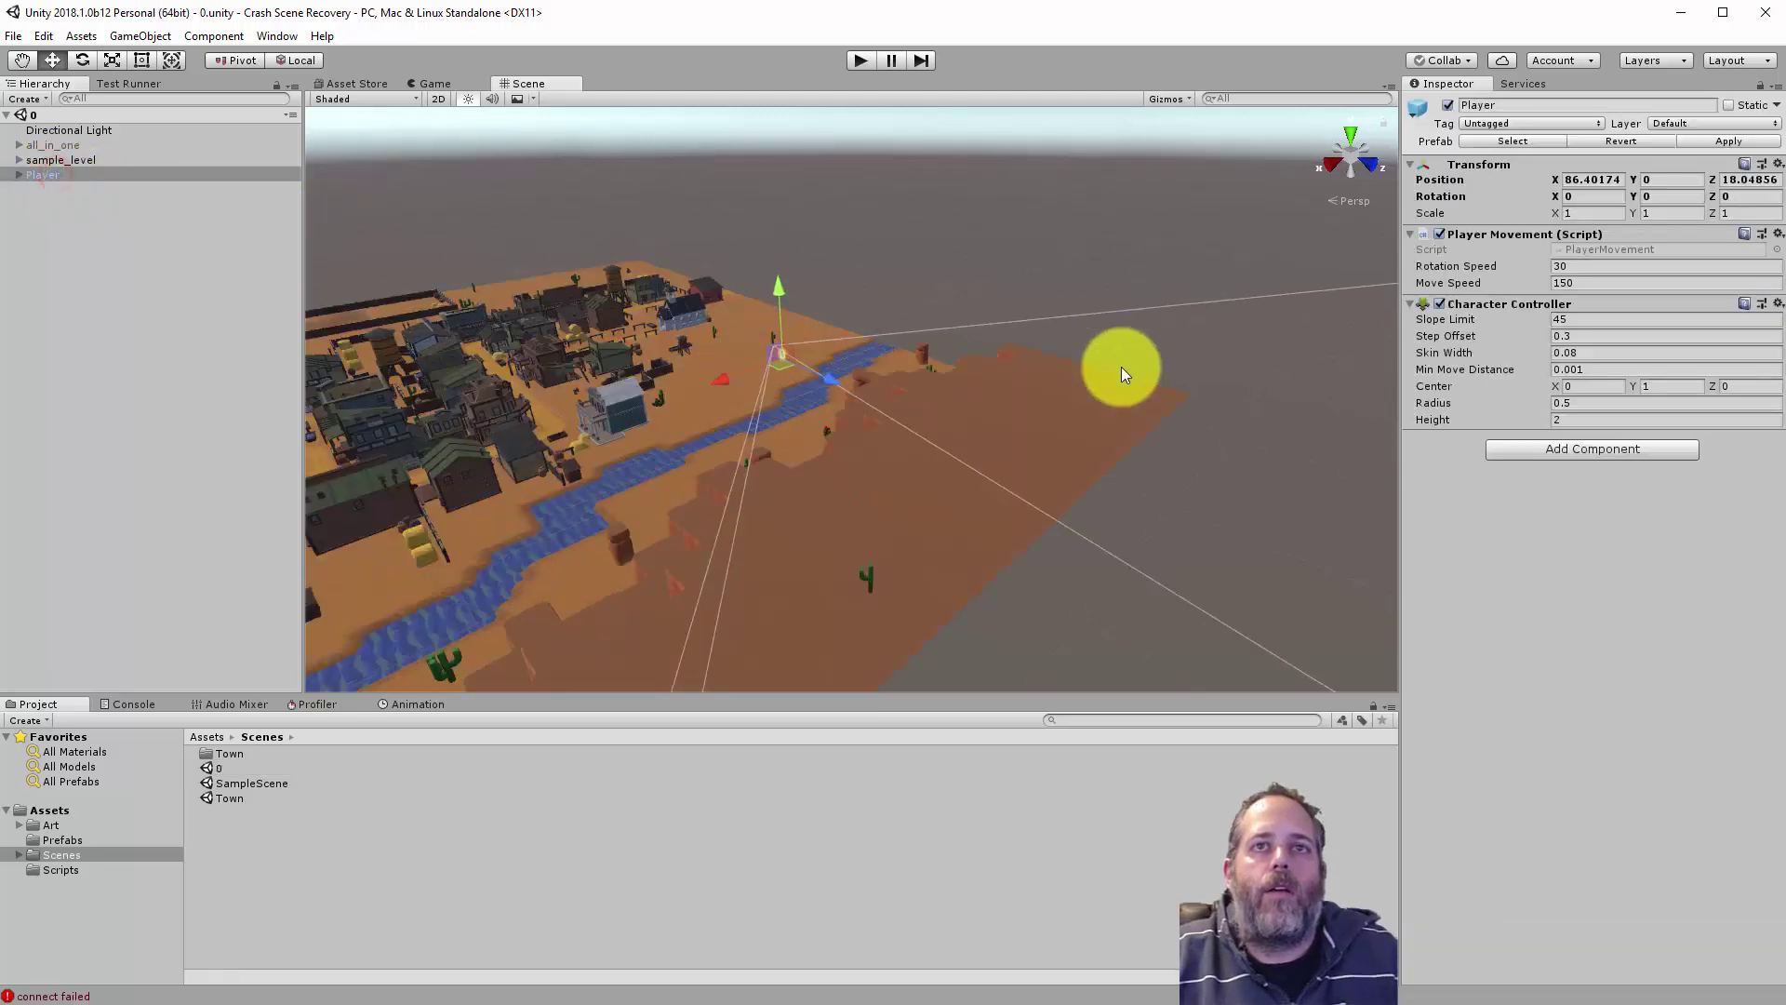
key(f)
right_drag(898, 386, 516, 403)
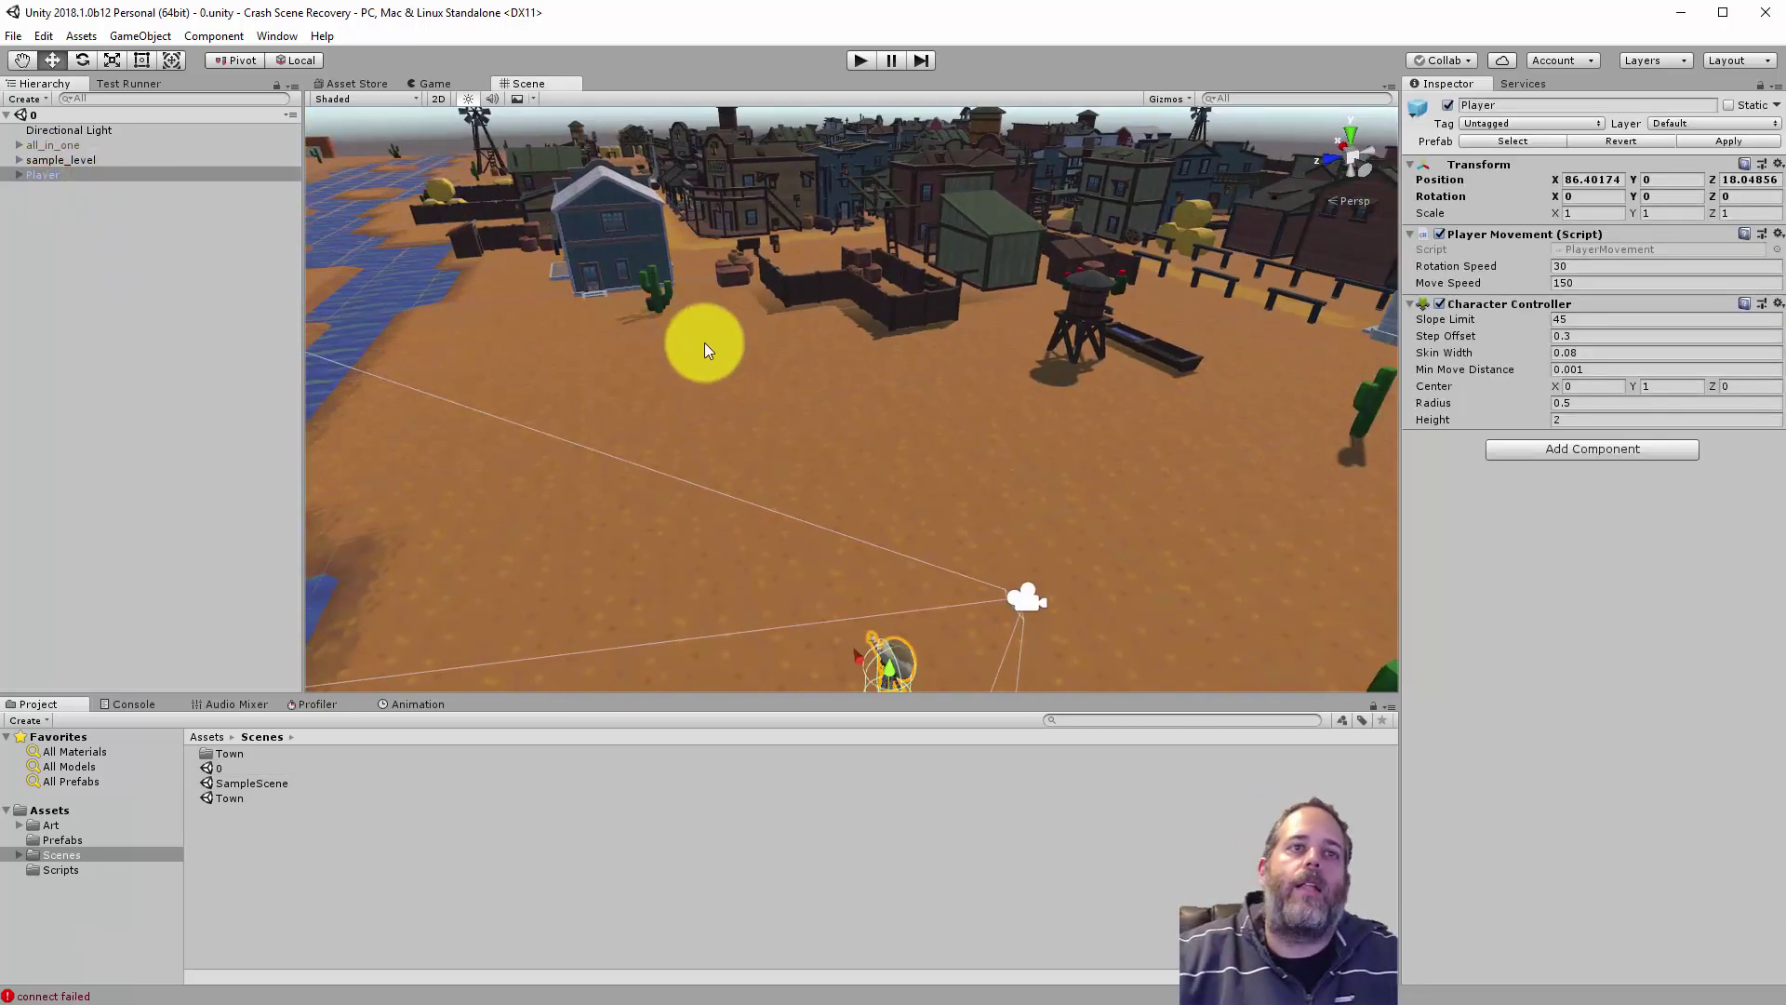
click(237, 800)
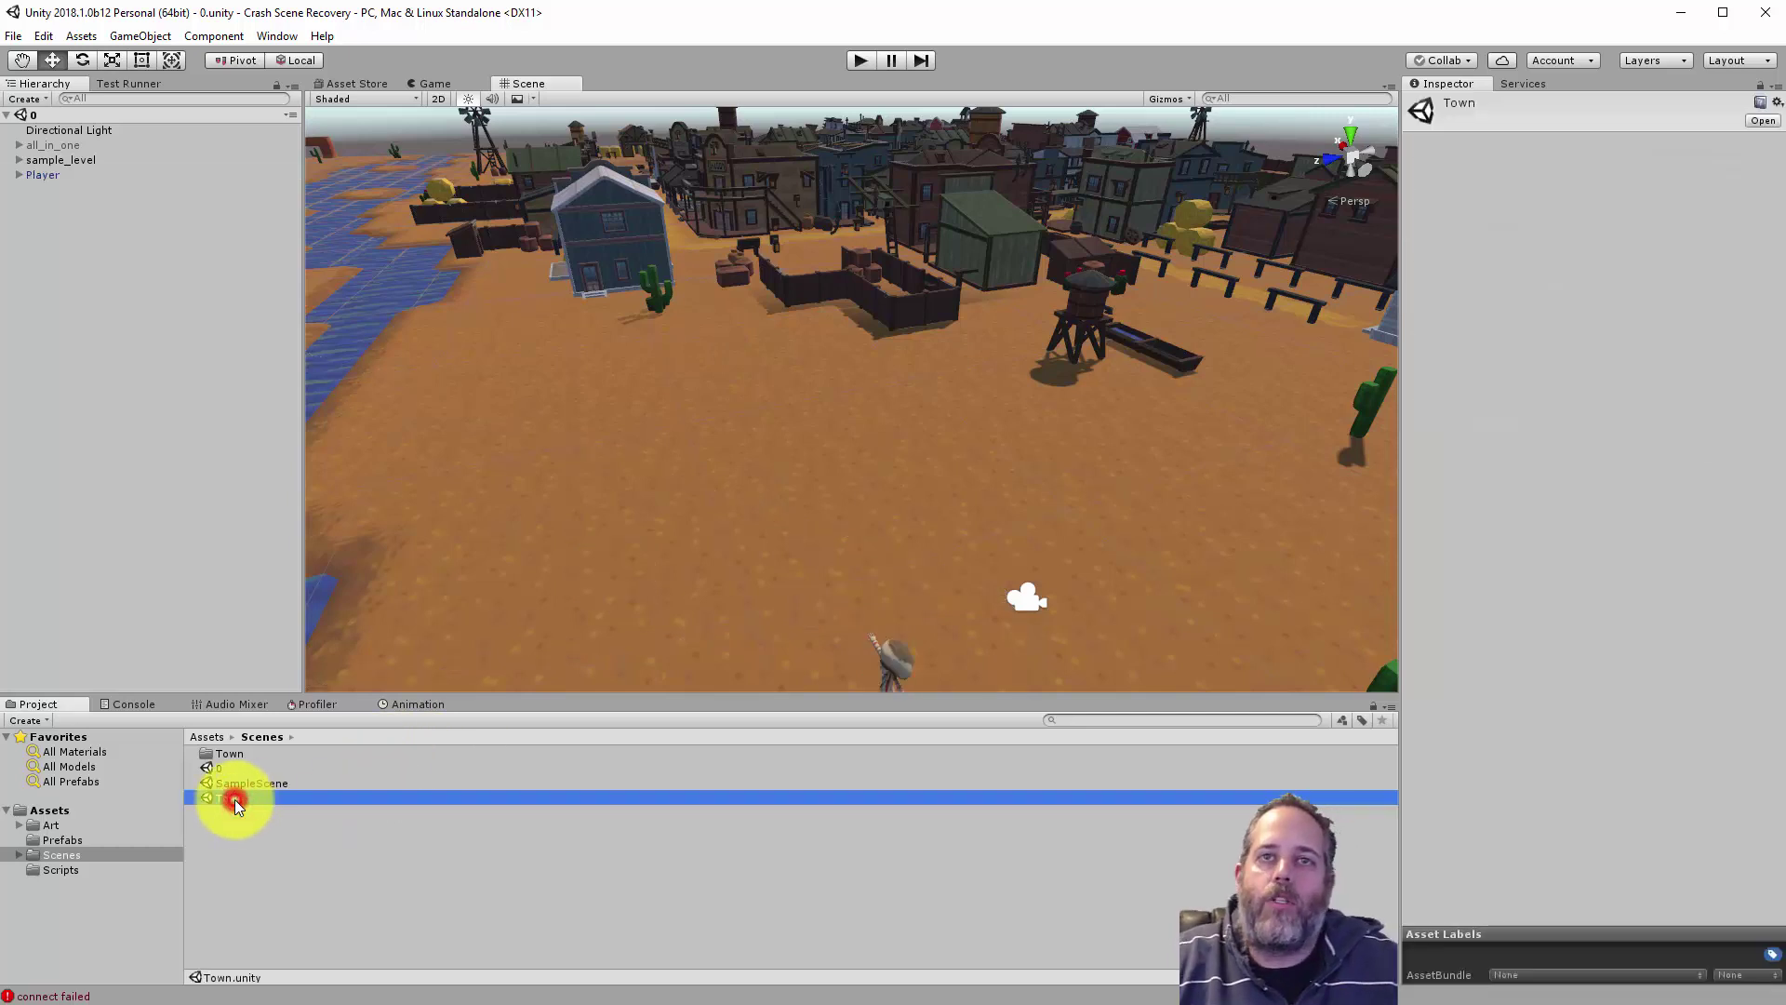
double_click(236, 799)
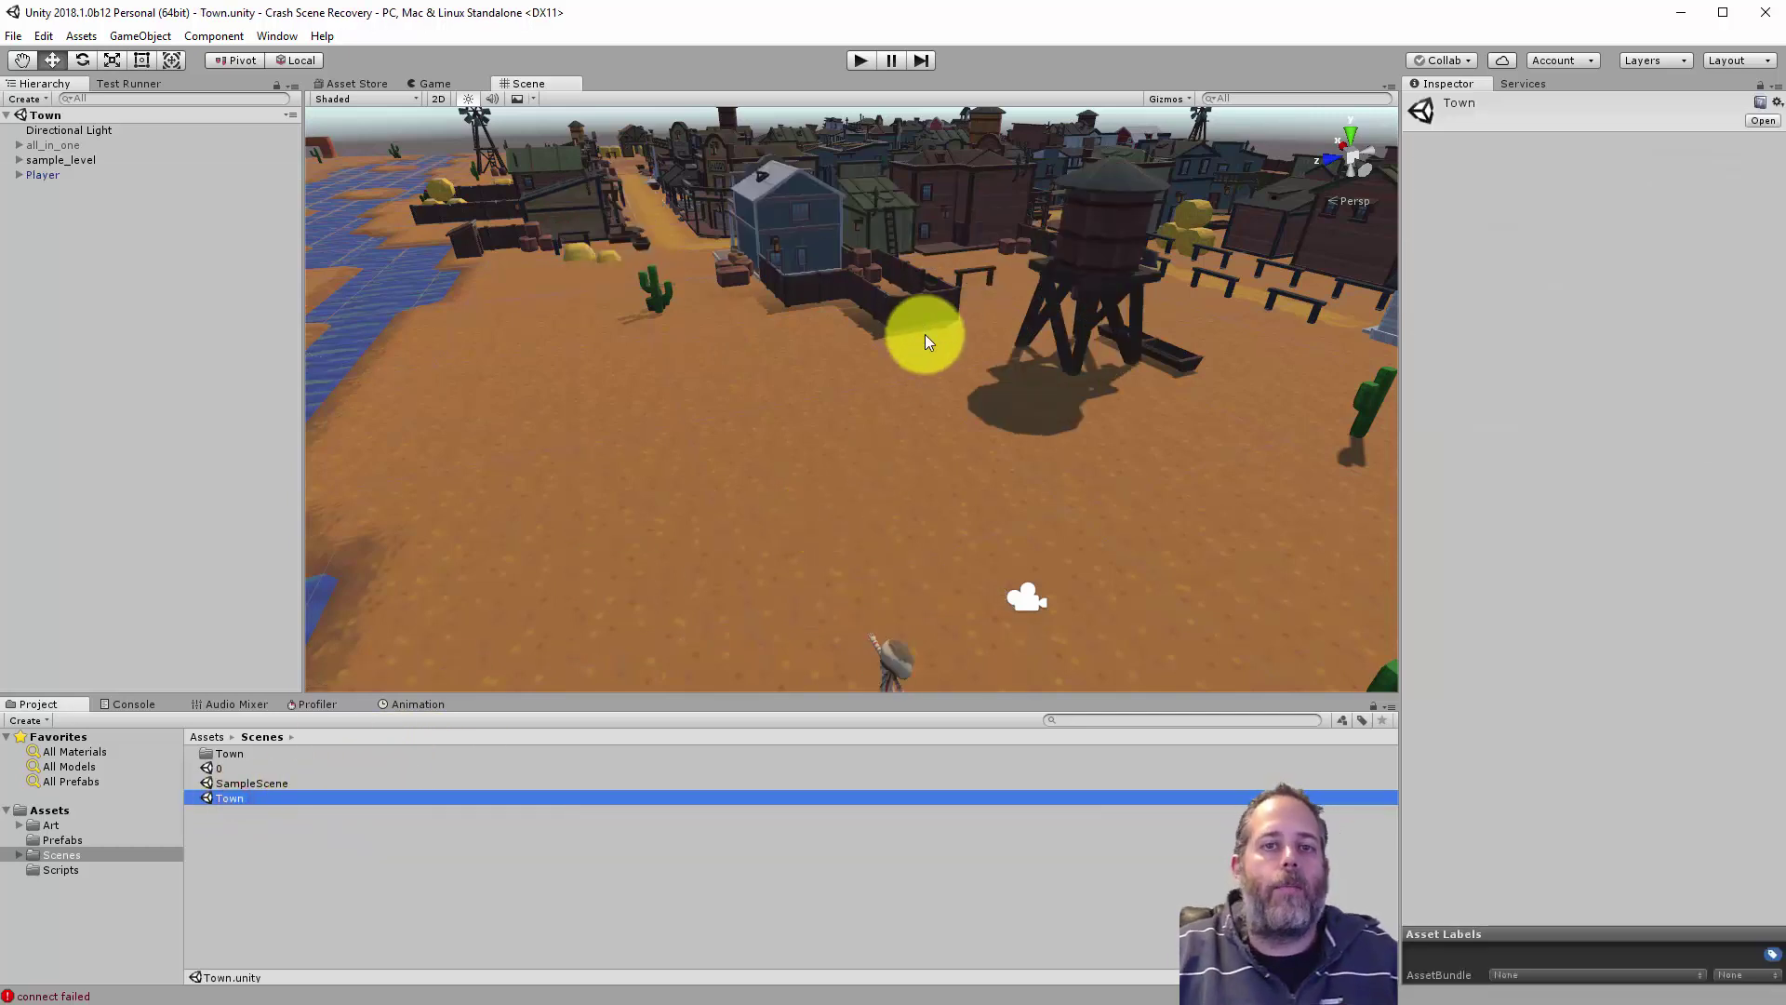